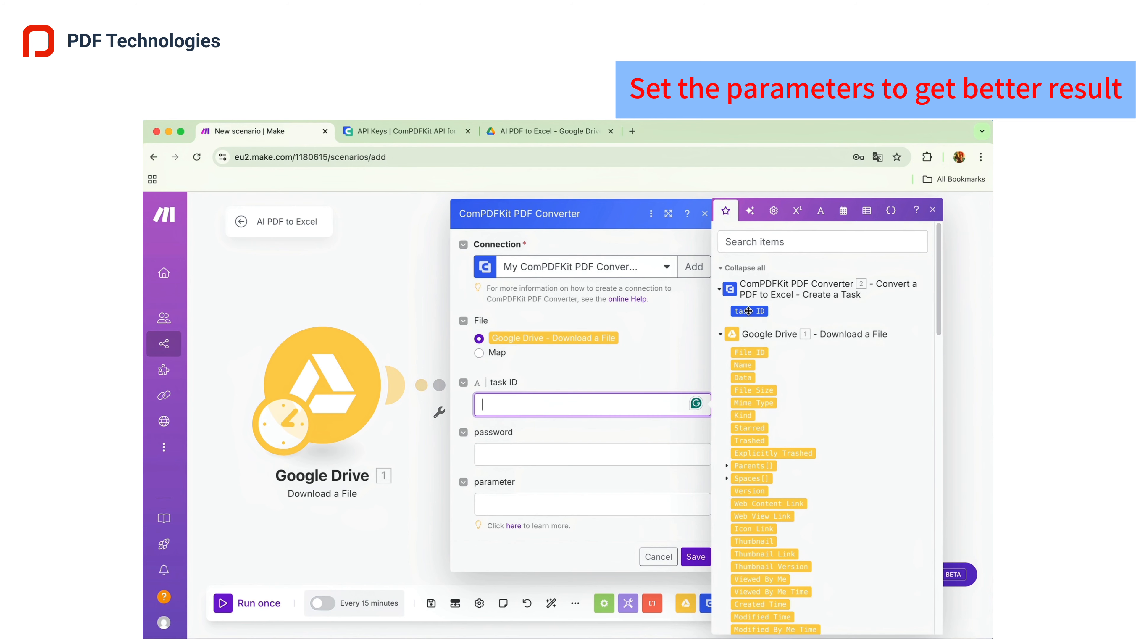
- Map the Create a Task module's task ID into the upload settings, and open the API reference's PDF to Excel conversion guide
click(748, 311)
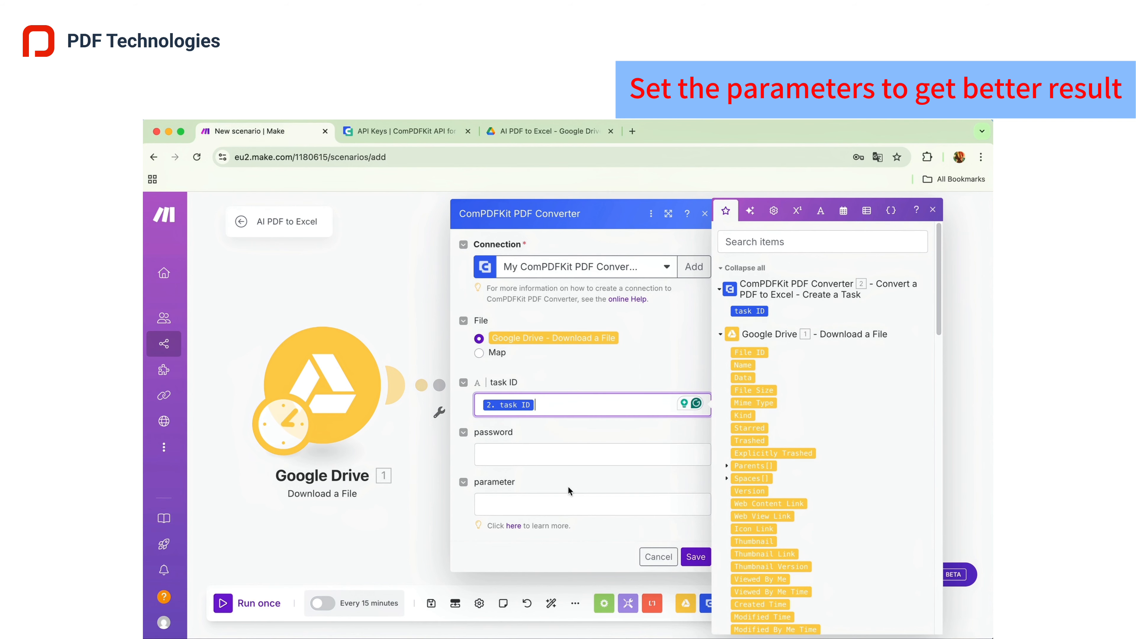
click(506, 508)
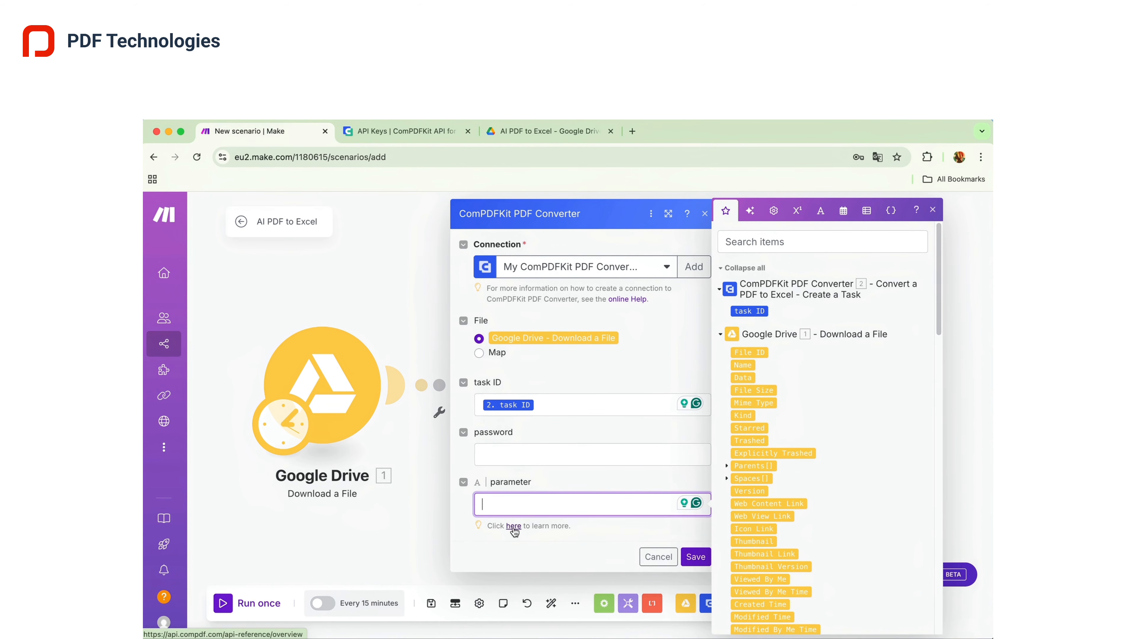
click(514, 527)
click(231, 491)
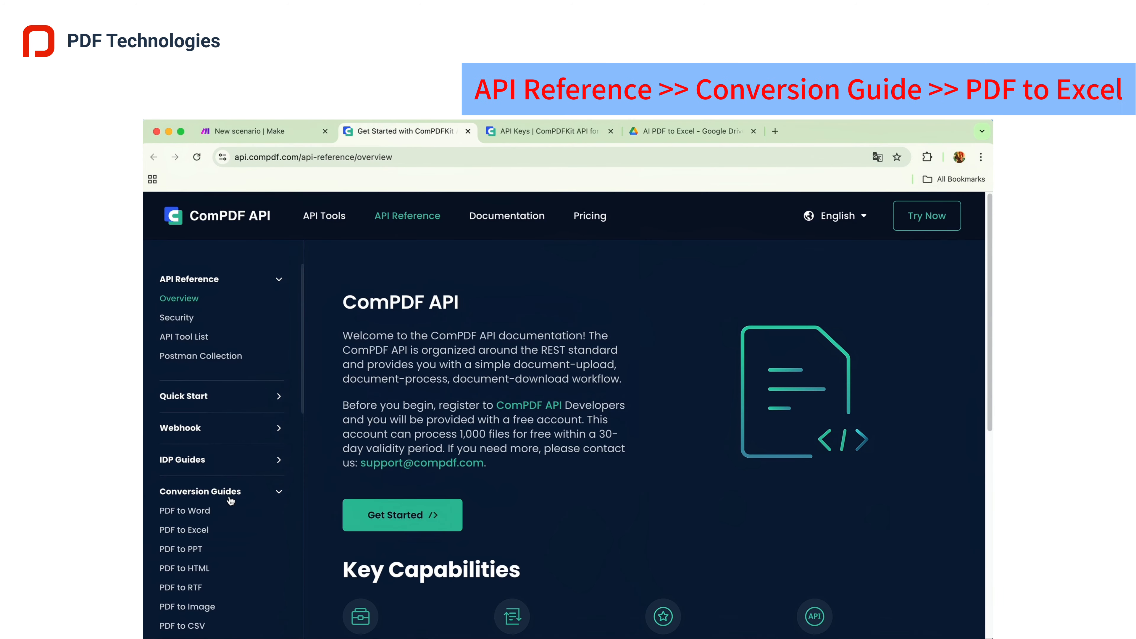
click(188, 531)
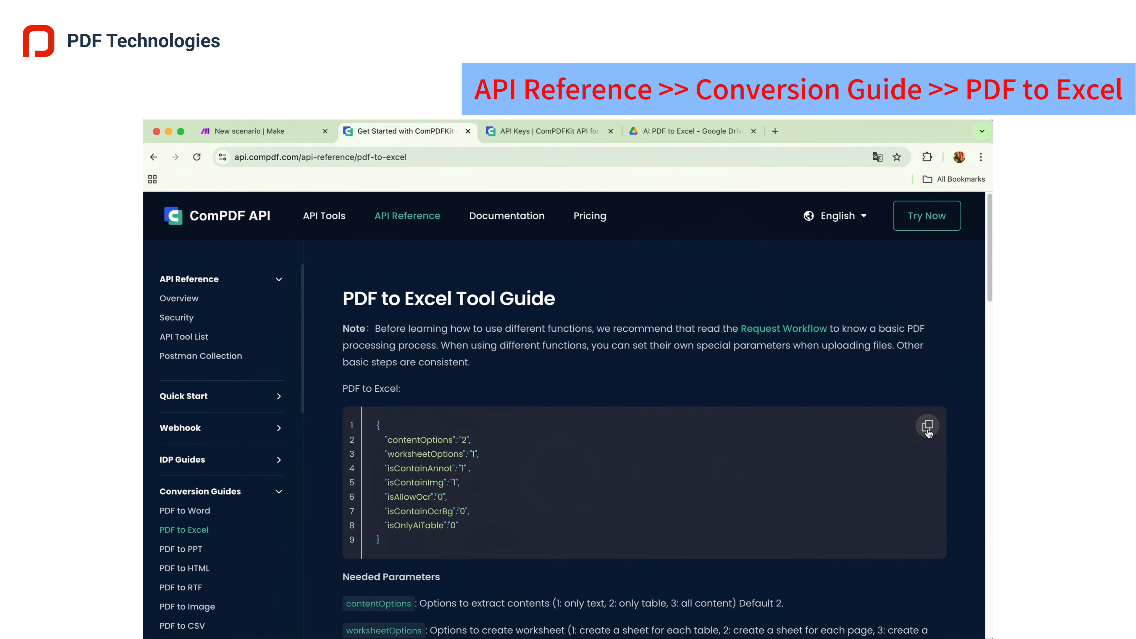
- Examine the PDF to Excel guide's needed parameters, from contentOptions and worksheetOptions through isOnlyAiTable, including their allowed values and defaults
scroll(677, 540, down, 5)
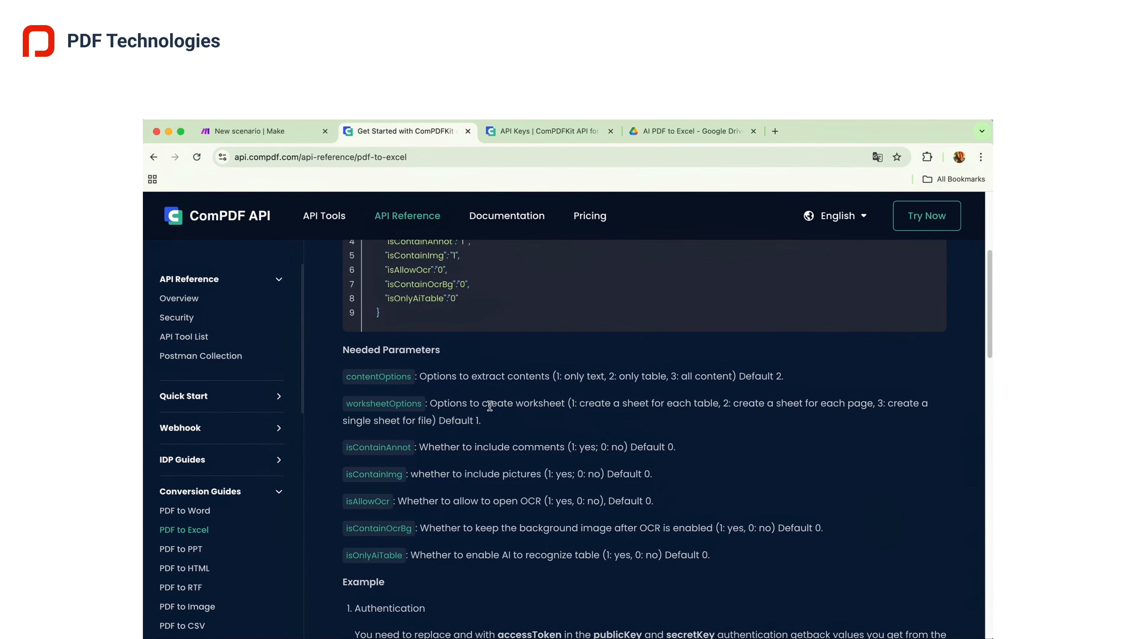
drag(419, 376, 657, 377)
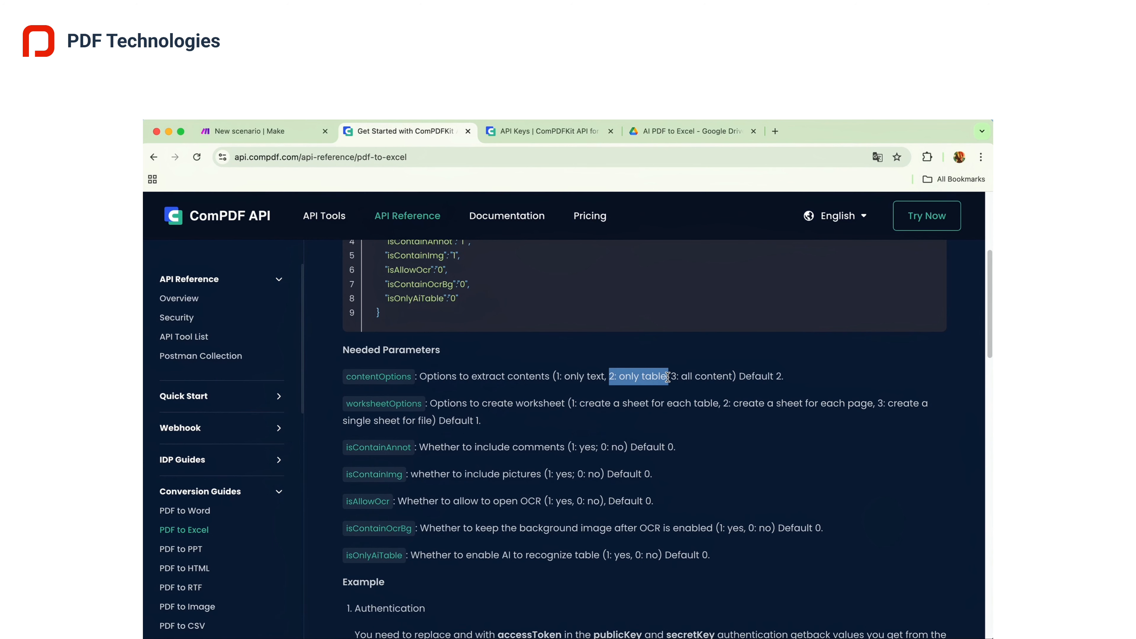
click(672, 374)
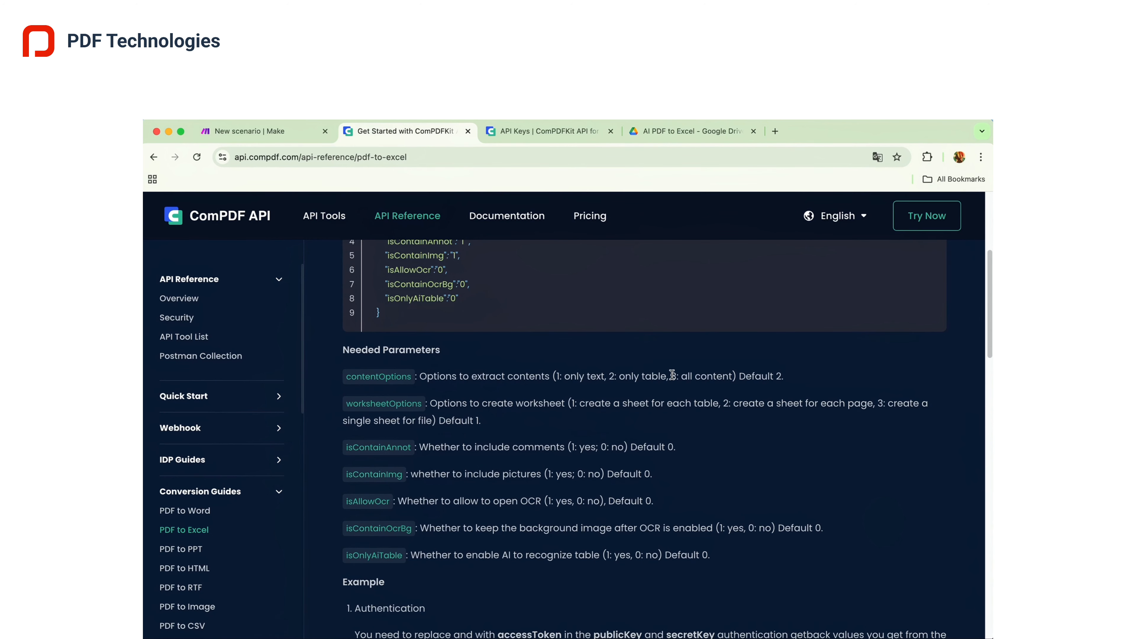
drag(680, 375, 732, 376)
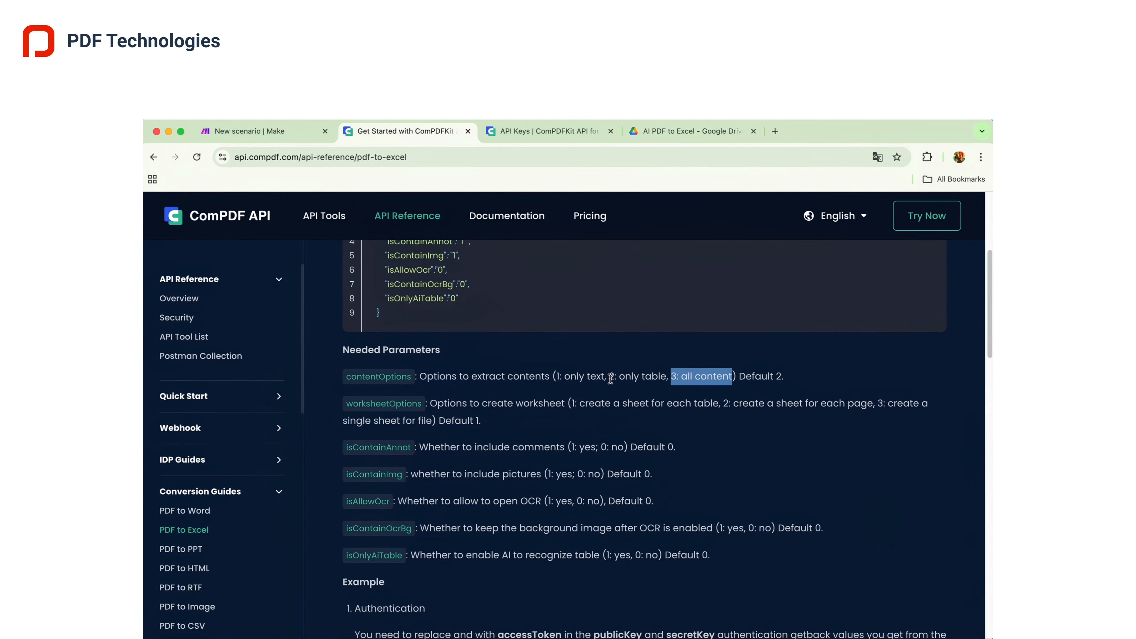
scroll(610, 377, up, 1)
drag(429, 410, 753, 429)
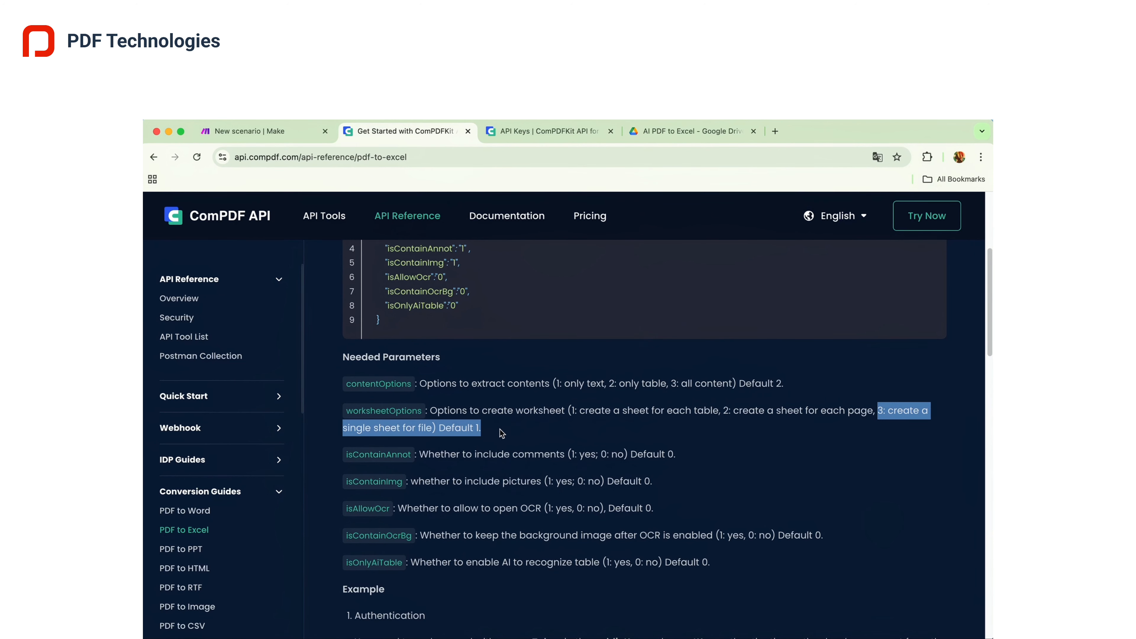
mouse_move(502, 433)
mouse_down()
mouse_move(433, 428)
mouse_move(481, 430)
mouse_up()
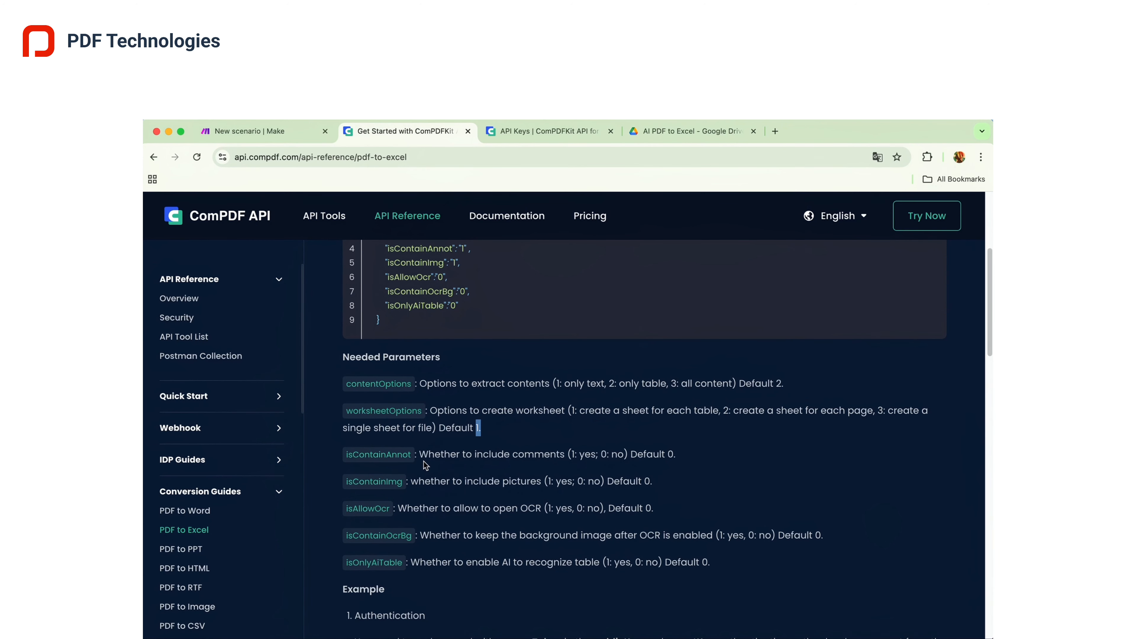
drag(421, 454, 564, 453)
drag(411, 481, 541, 482)
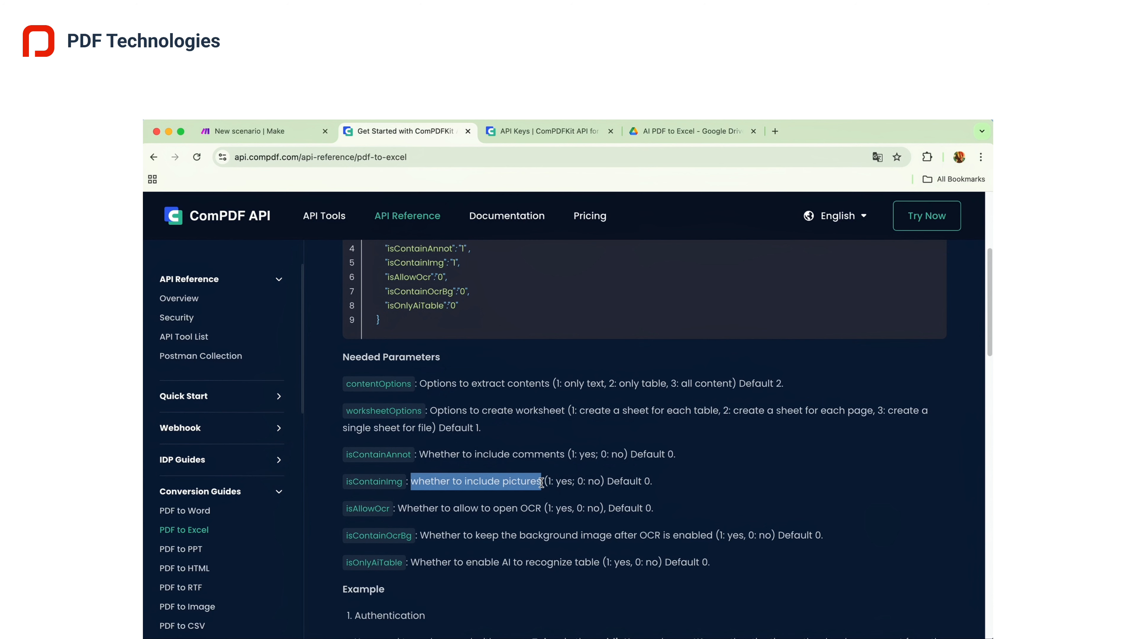
drag(397, 509, 543, 508)
drag(421, 535, 711, 535)
drag(410, 562, 650, 563)
- Return to the Make scenario and paste the guide's full sample JSON into the Upload a File module's parameter field
click(247, 134)
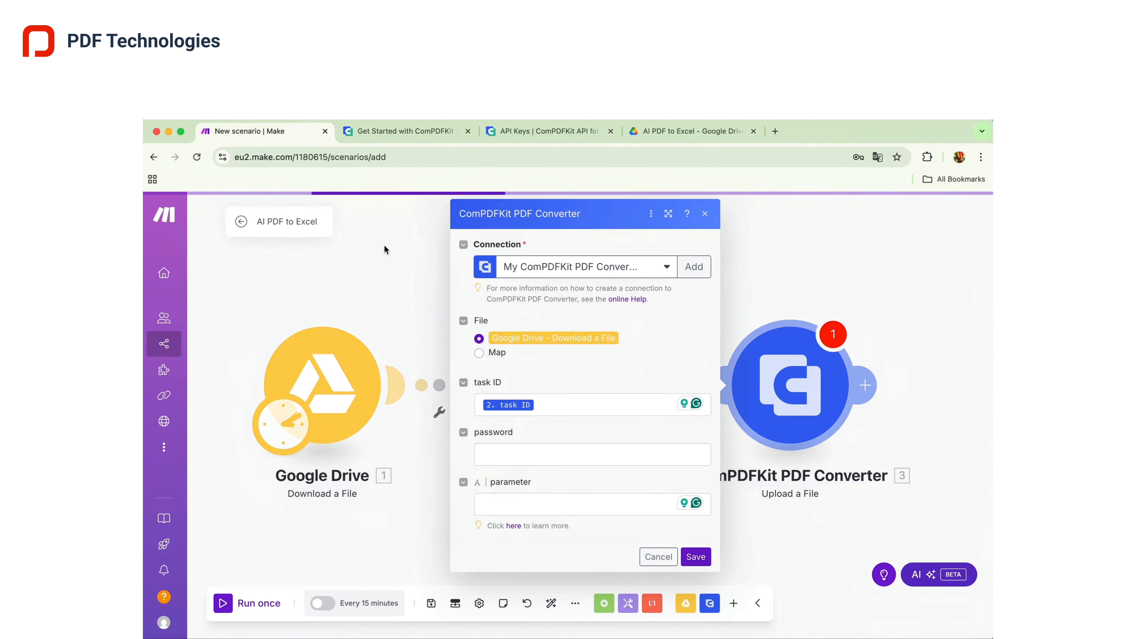
click(497, 504)
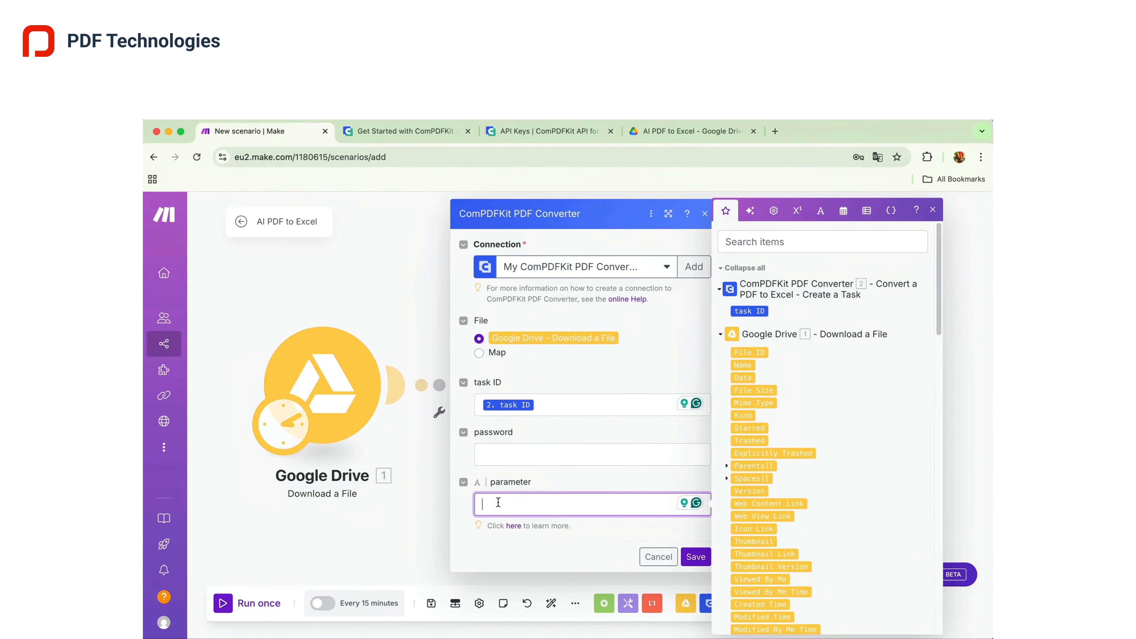
text({   "contentOptions": "2",   "worksheetOptions": "1",   "isContainAnnot": "1",   "isContainImg": "1",   "isAllowOcr":"0",   "isContainOcrBg":"0",   "isOnlyAiTable":"0" })
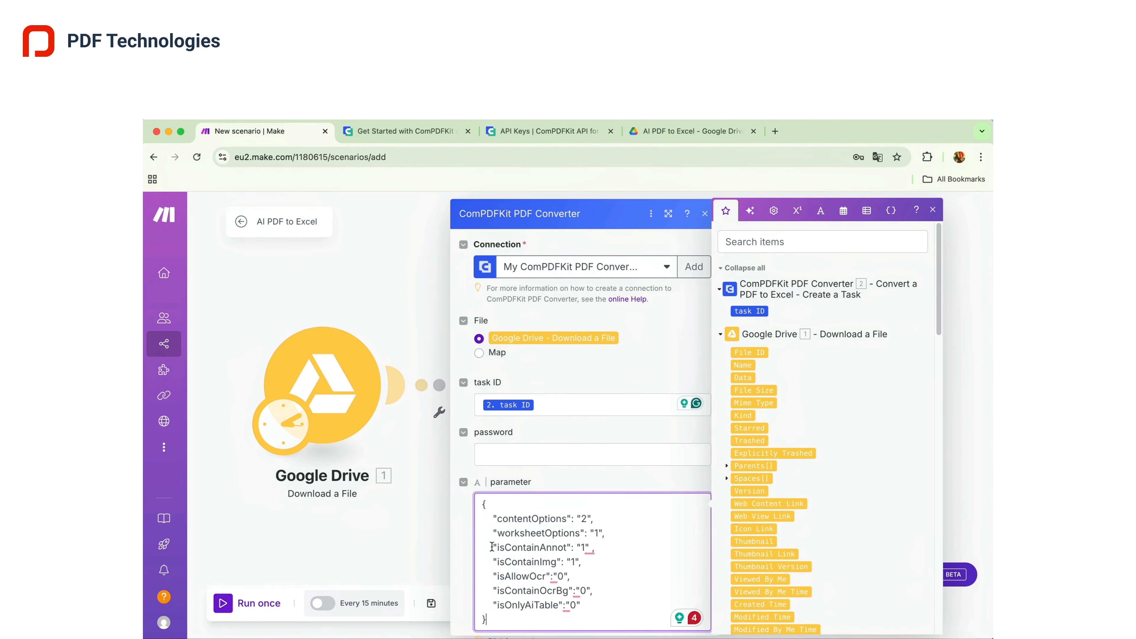
- Remove the isContainAnnot through isOnlyAiTable lines from the parameter JSON, keeping contentOptions and worksheetOptions, and save the module
scroll(493, 546, down, 1)
drag(580, 563, 494, 505)
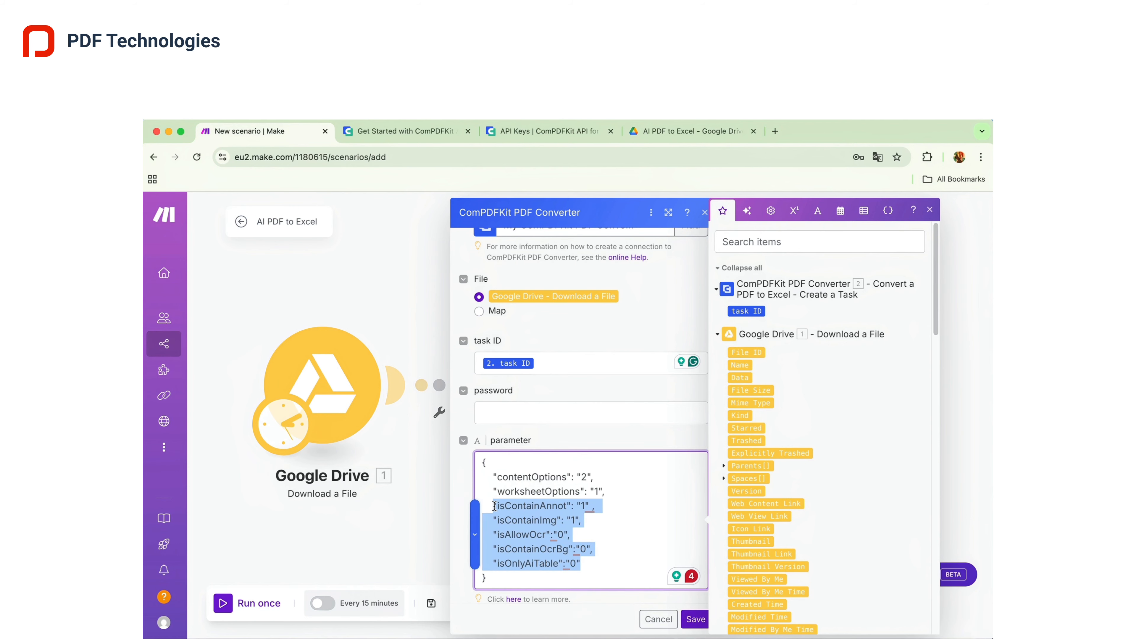
key(BackSpace)
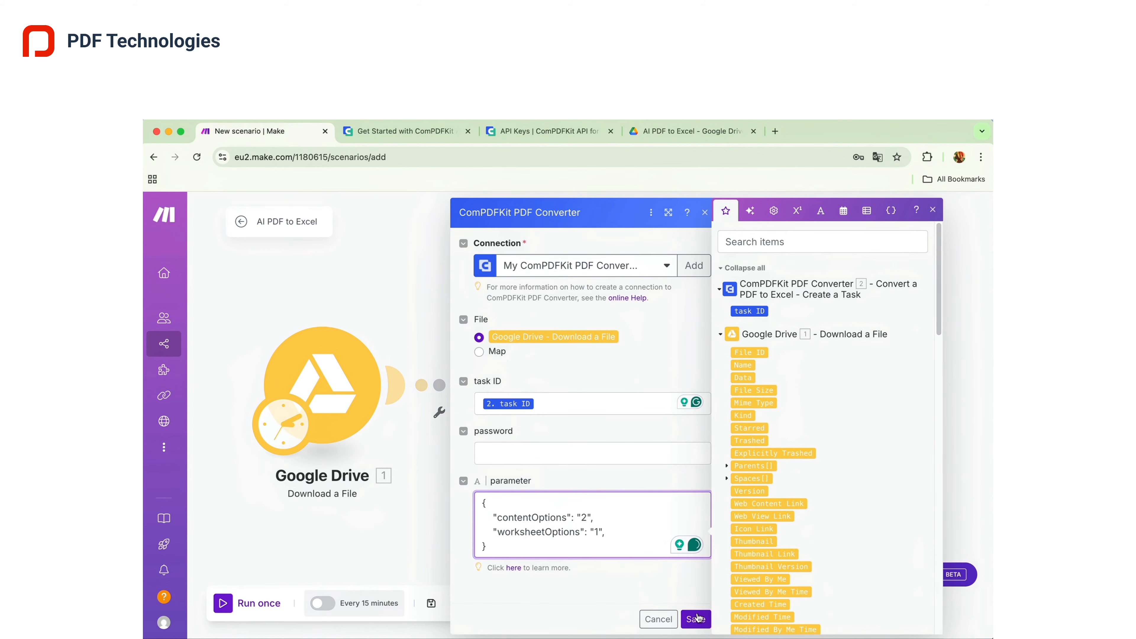
click(696, 619)
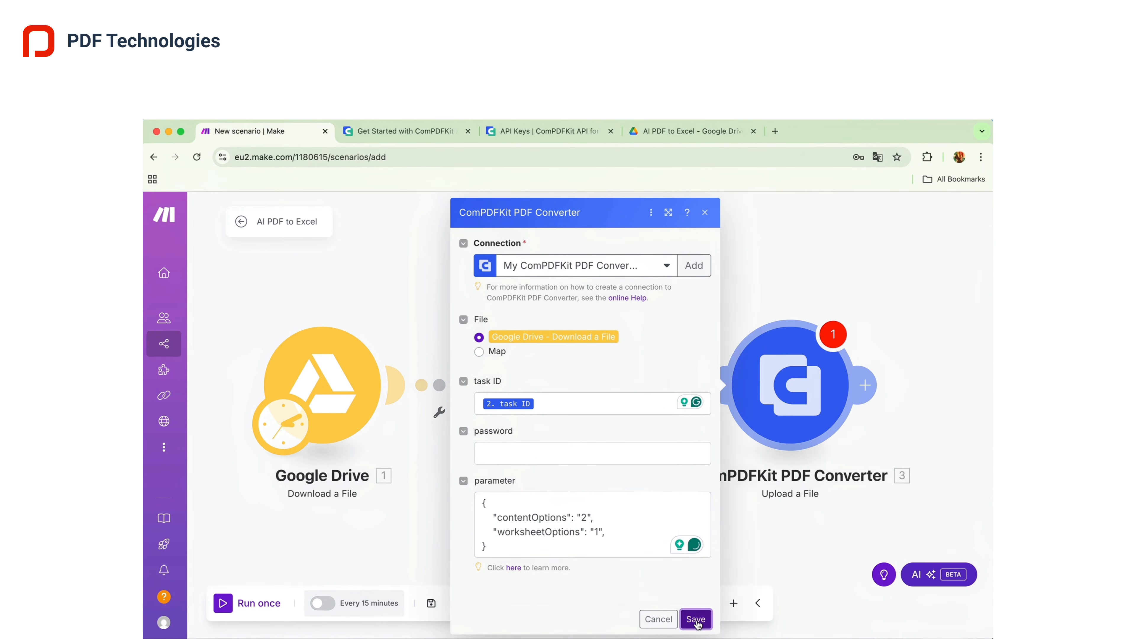
- Add a ComPDFKit PDF Converter Start a Task module after Upload a File, mapping the Create a Task module's task ID, and save it
click(870, 389)
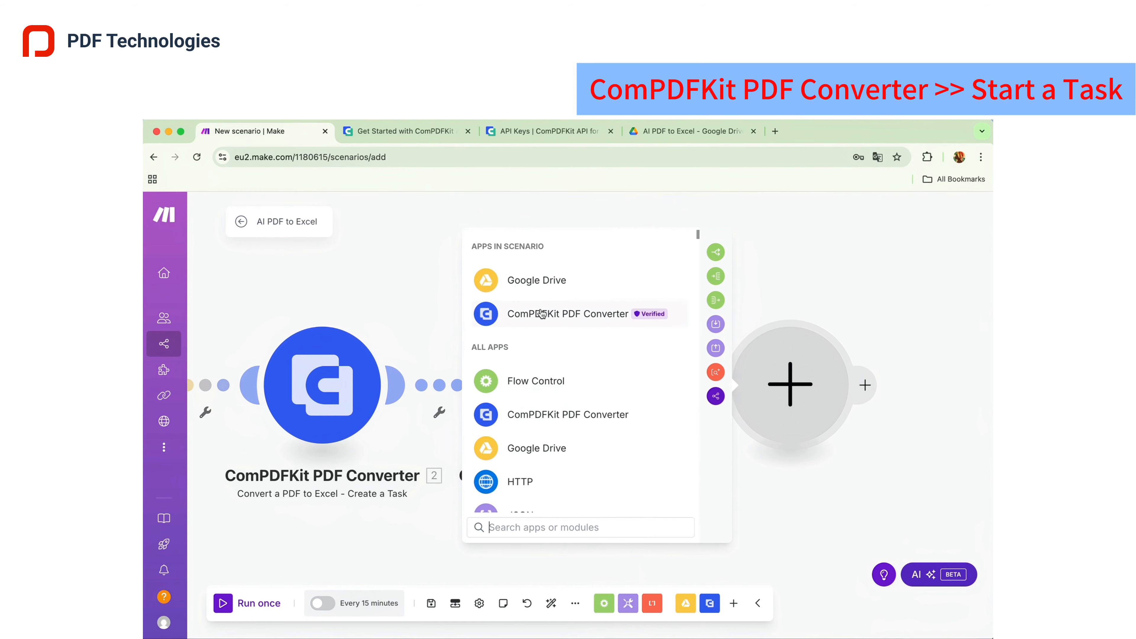
click(539, 310)
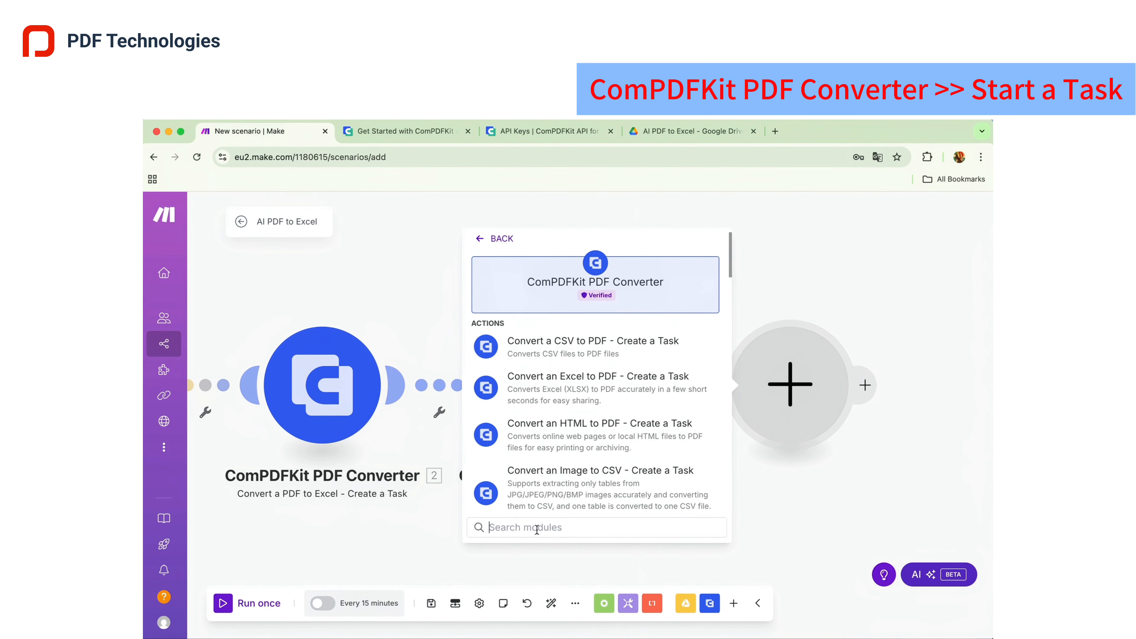
text(S)
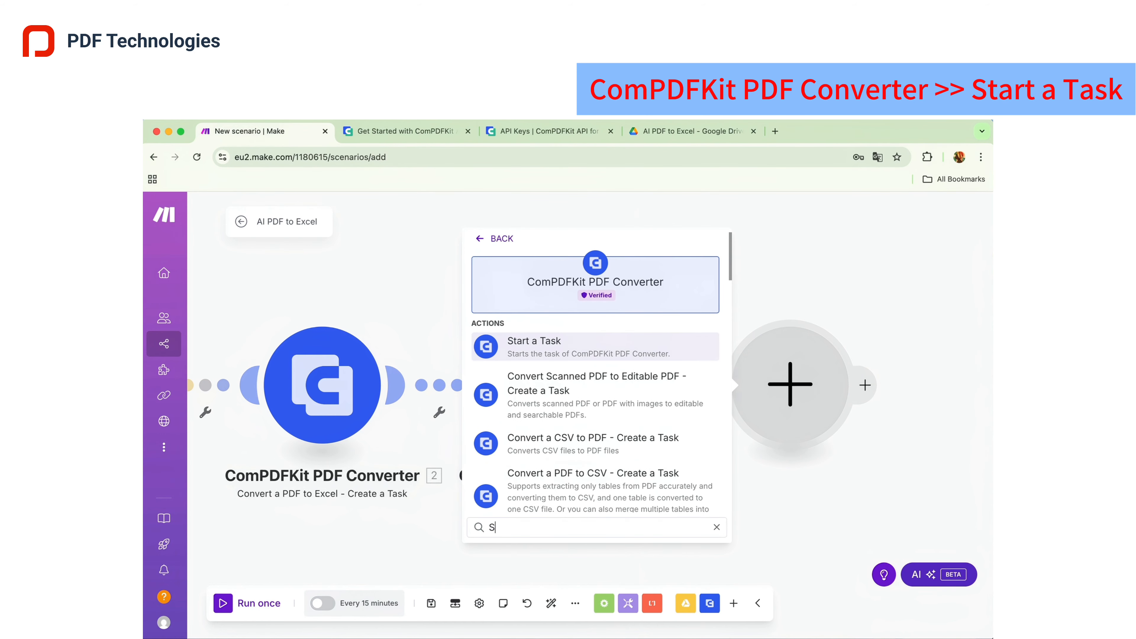
click(537, 348)
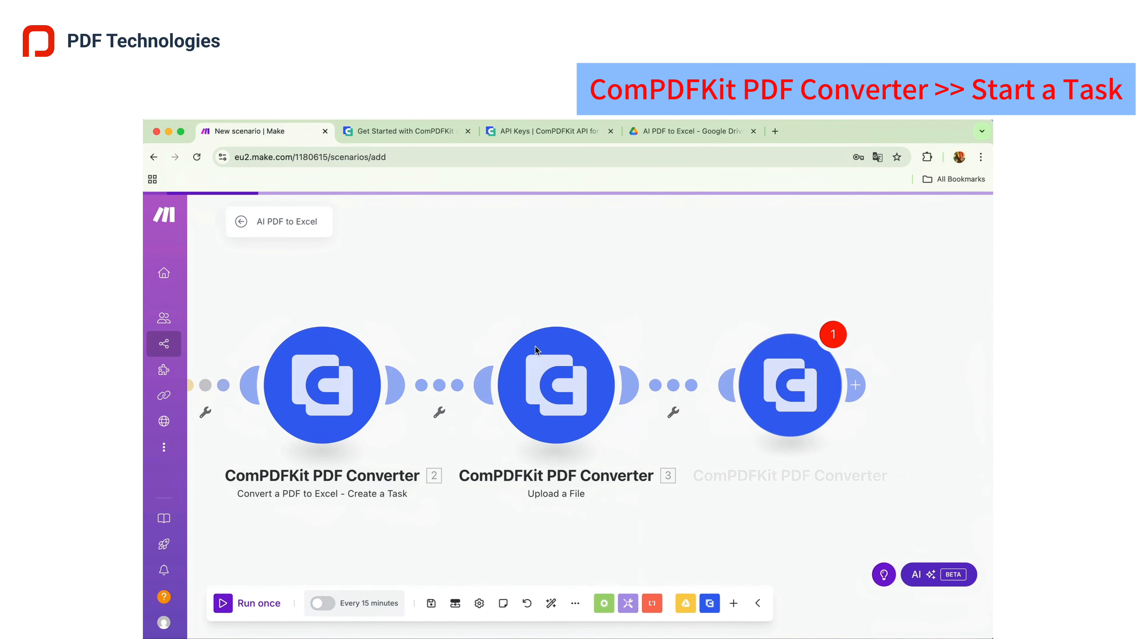
click(513, 429)
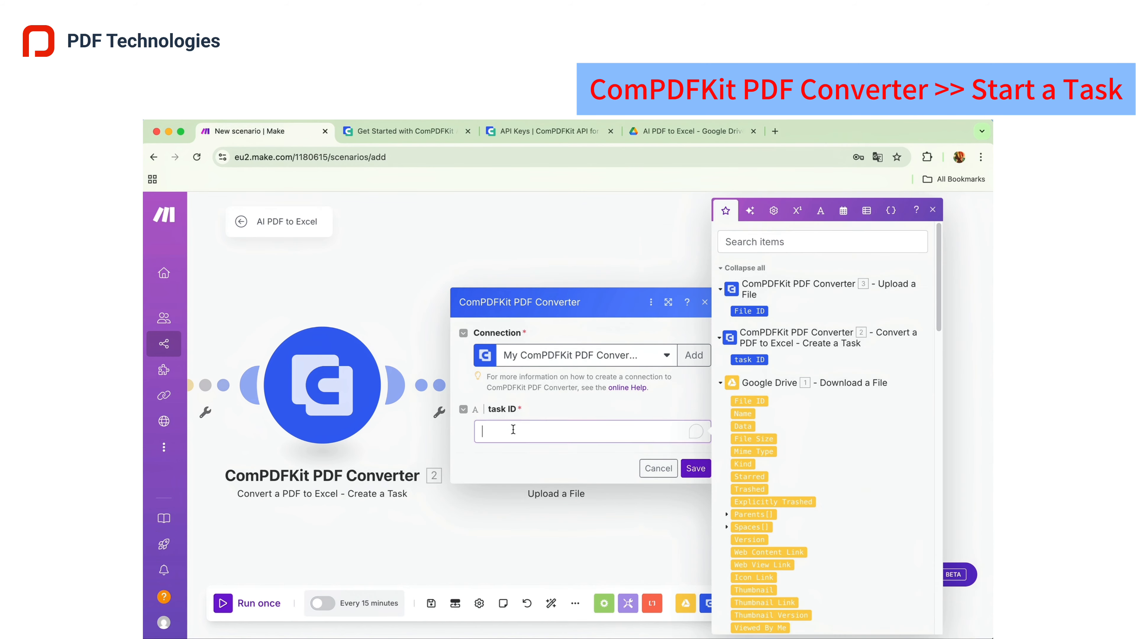
click(749, 359)
click(696, 468)
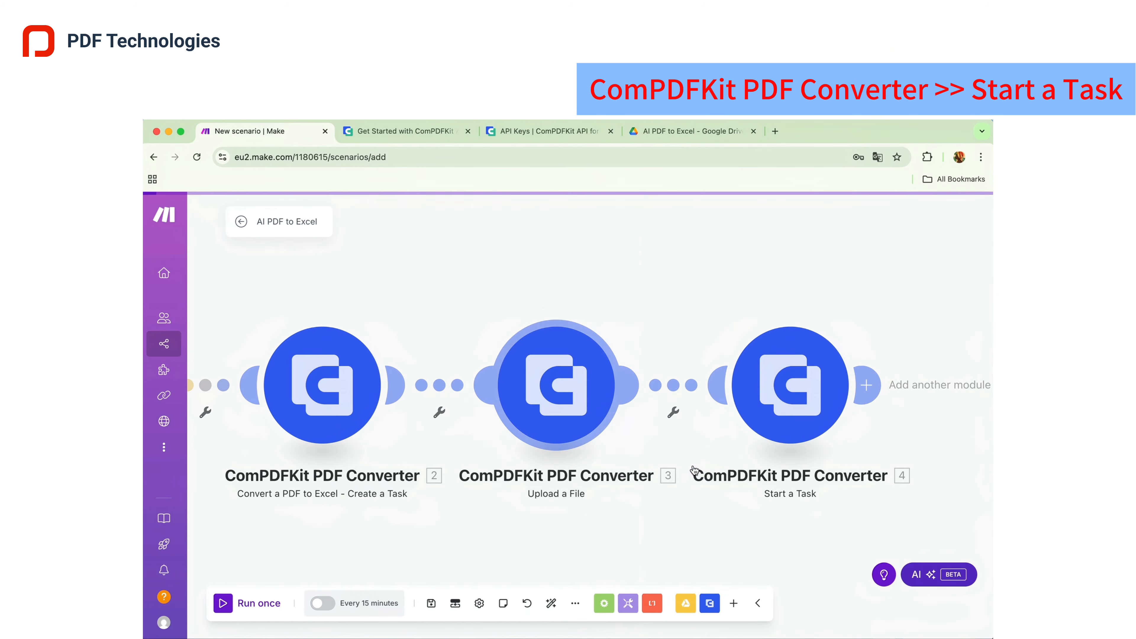
- Add a Flow Control Repeater after Start a Task with 30 repeats and save it
click(871, 399)
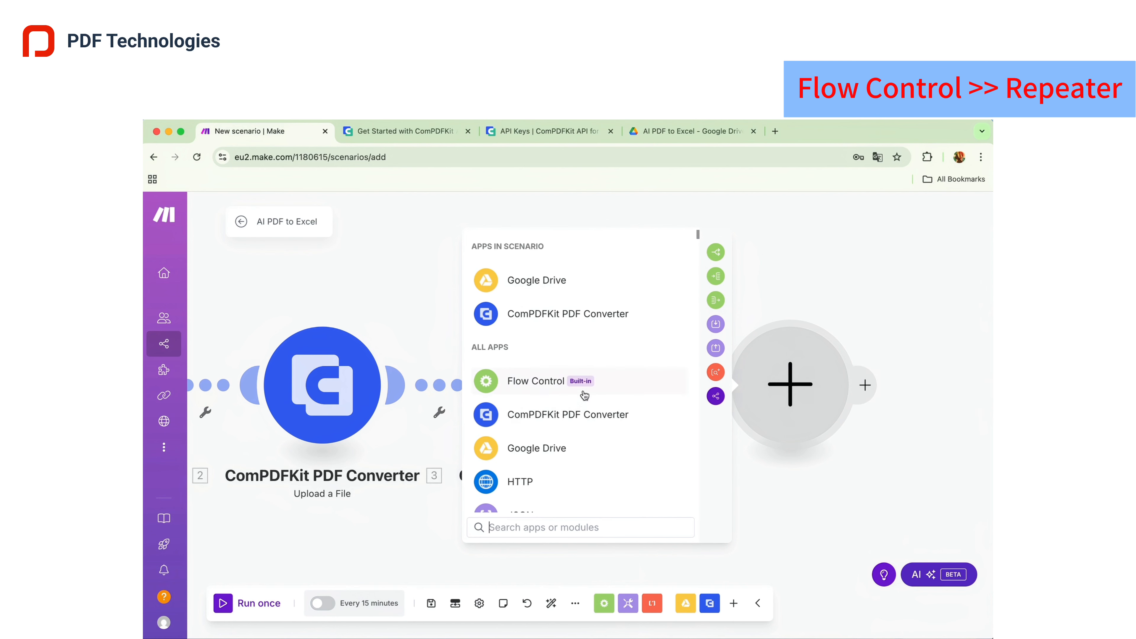
click(536, 384)
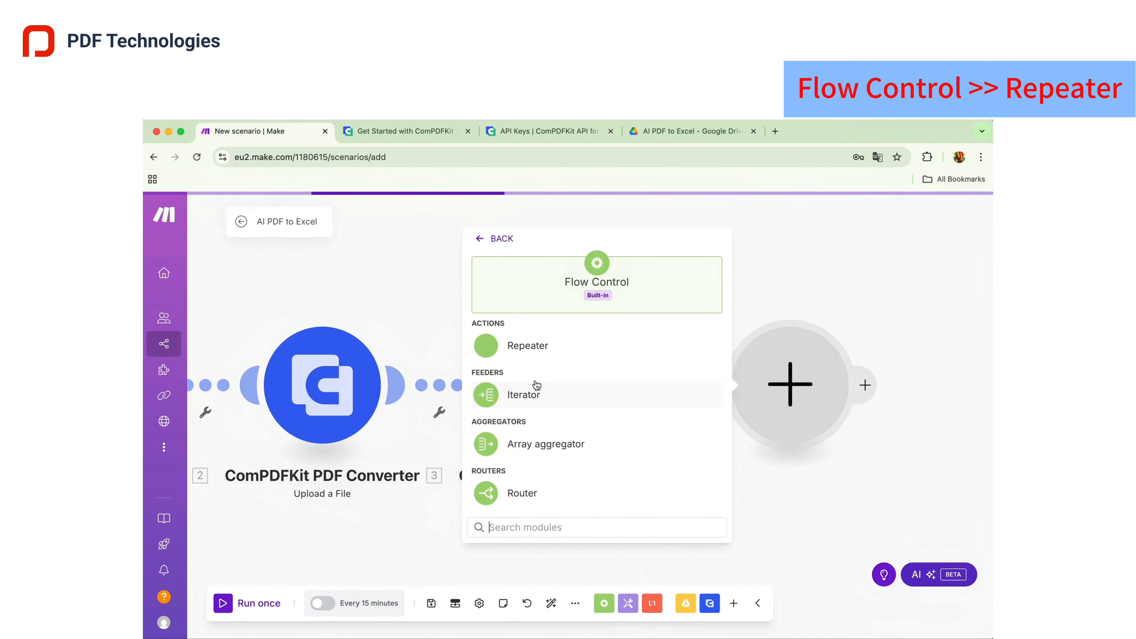
click(528, 347)
click(493, 410)
text(3)
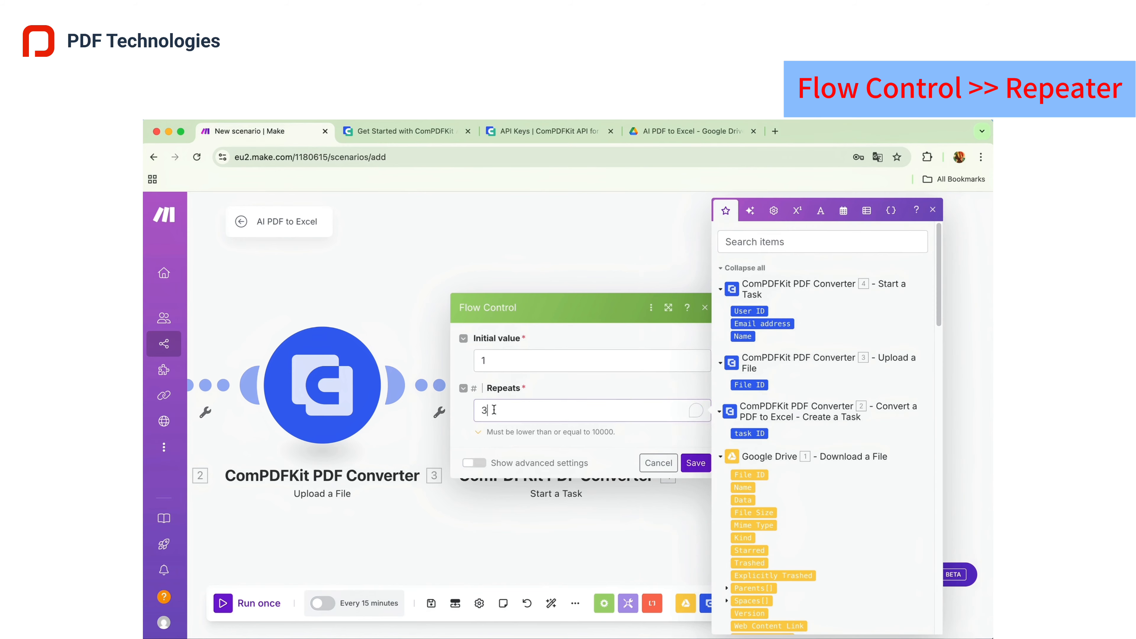
text(0)
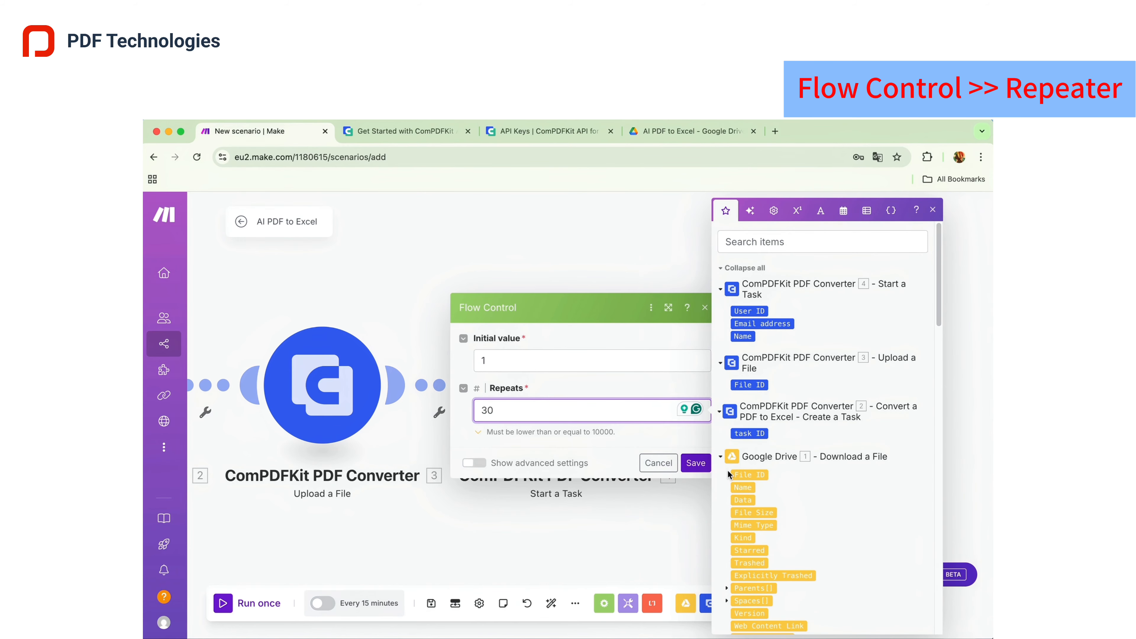
click(696, 462)
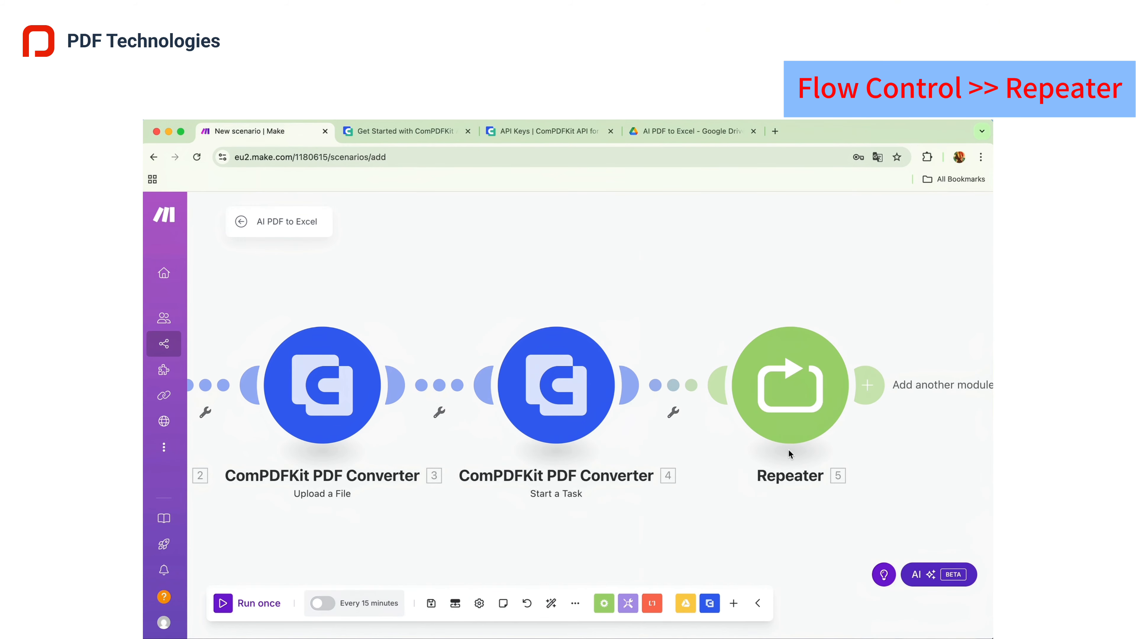
- Add a ComPDFKit PDF Converter Get the File Information module after the Repeater, mapping the Upload a File module's File ID, and save it
click(868, 385)
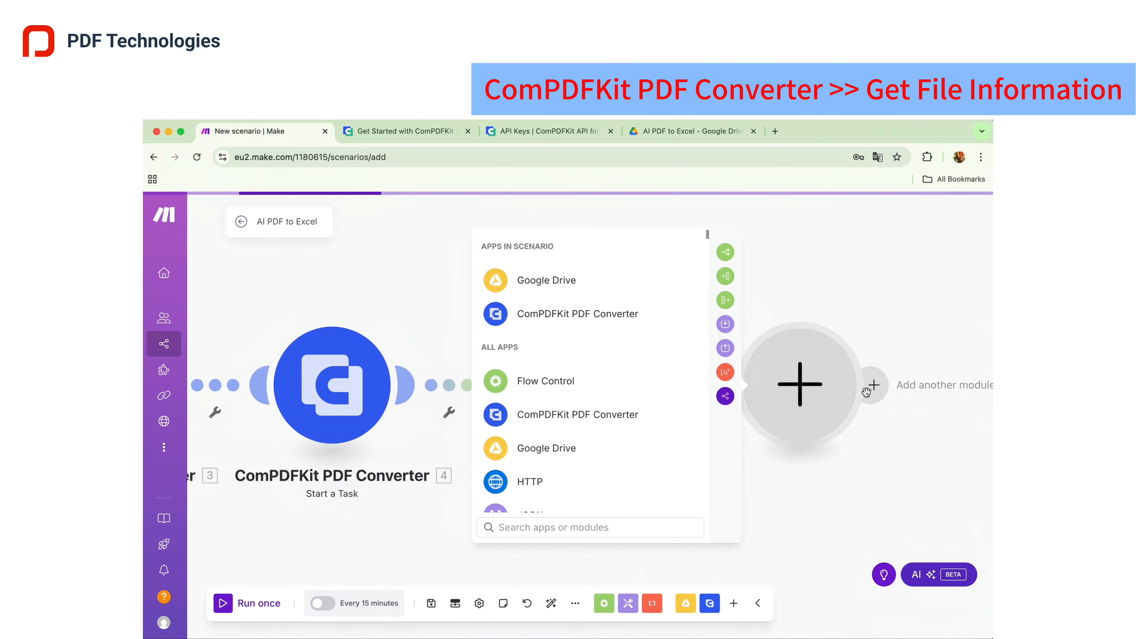
click(557, 321)
click(548, 525)
text(G)
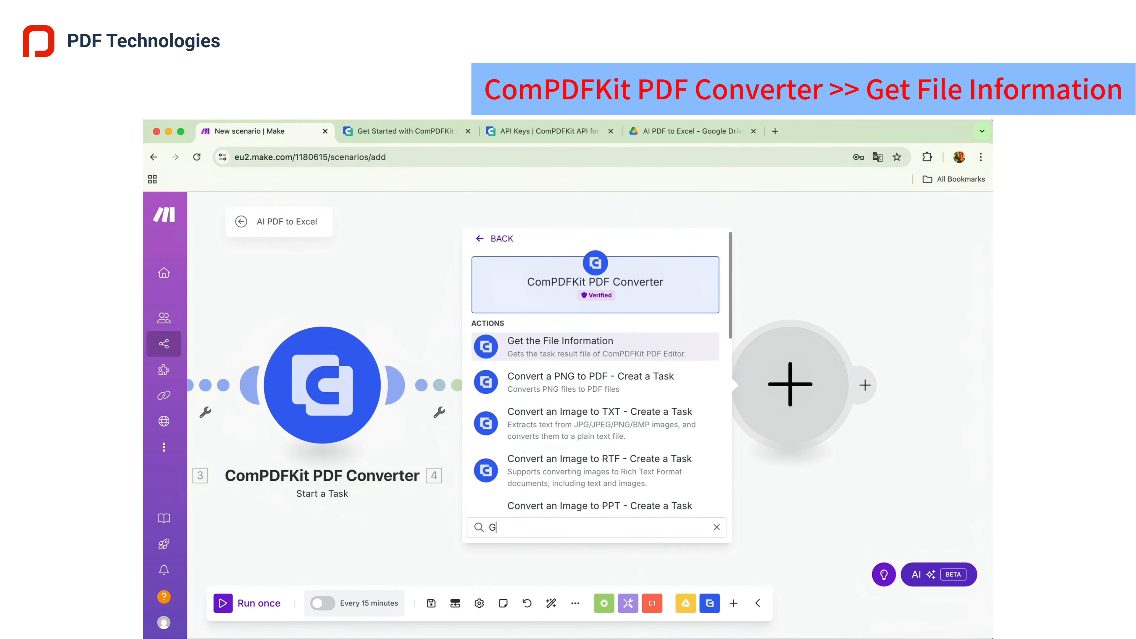
click(550, 354)
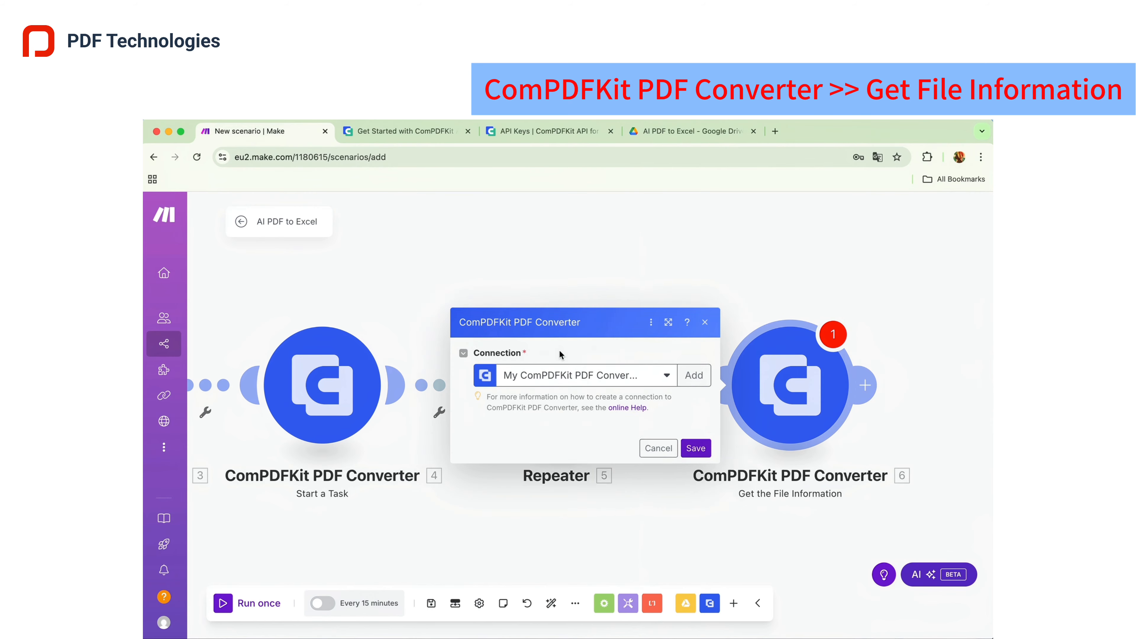
click(516, 430)
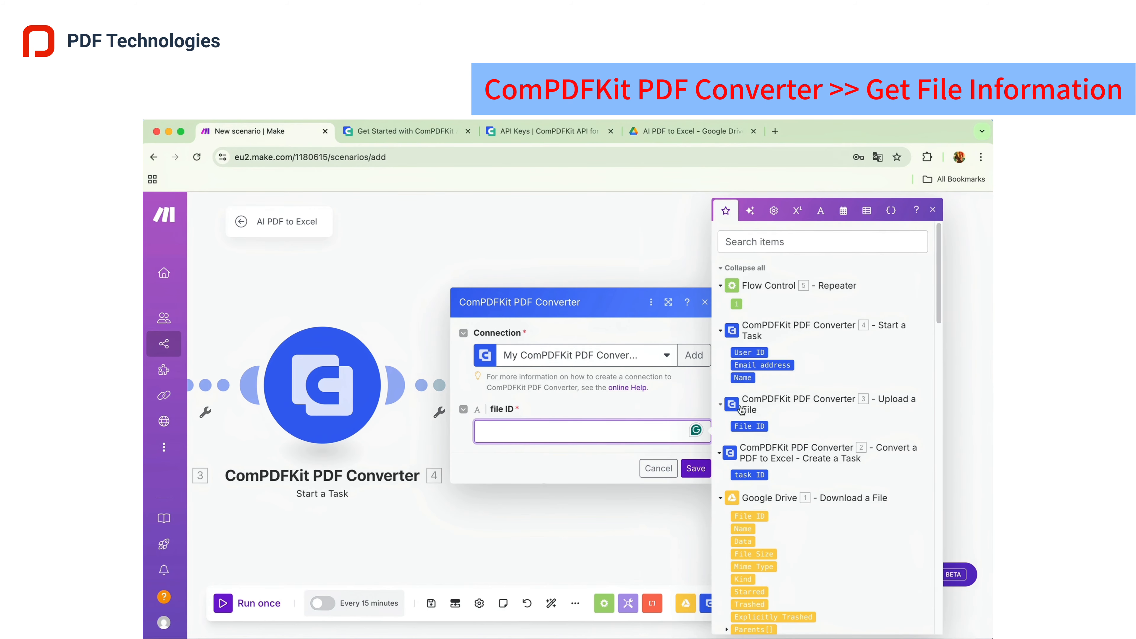
click(749, 426)
click(695, 468)
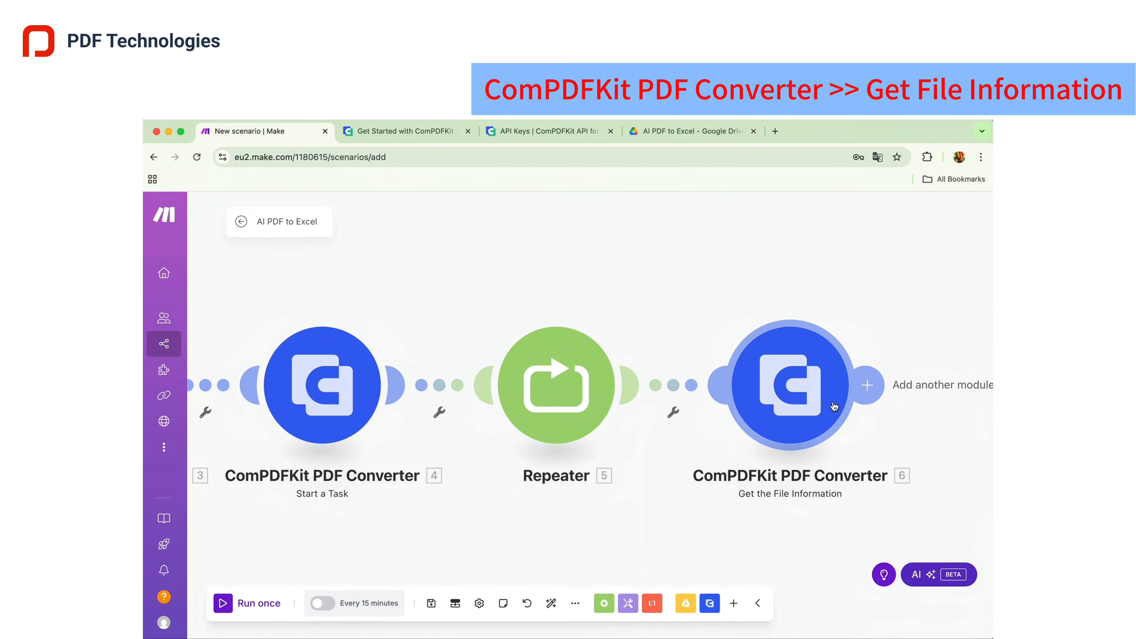
- Add a Flow Control Router after the Get the File Information module
click(866, 385)
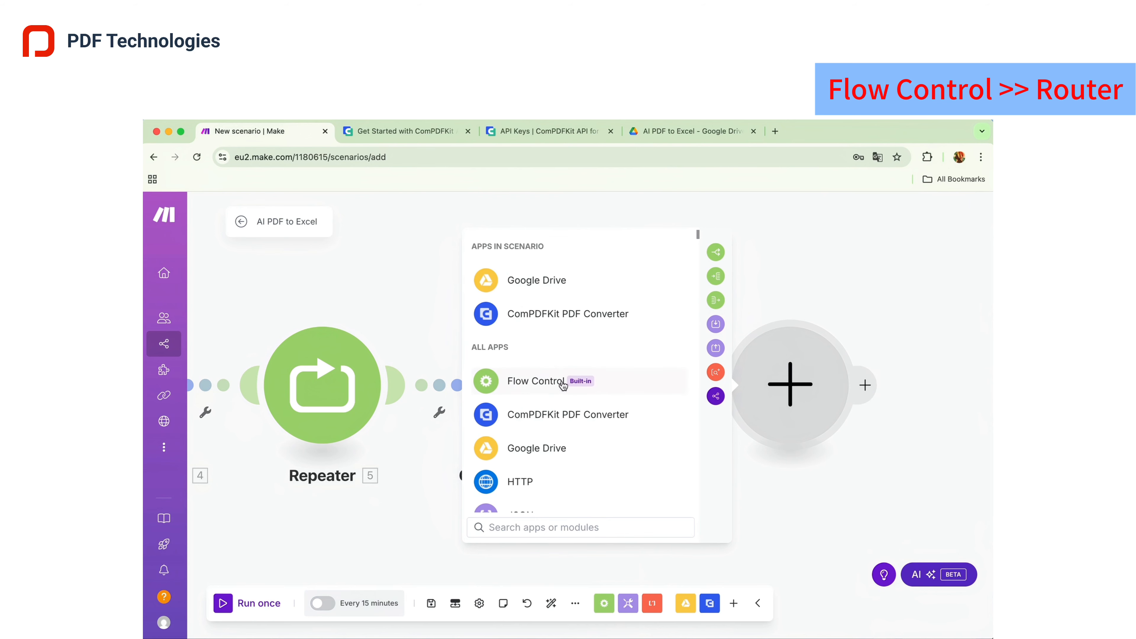
click(532, 377)
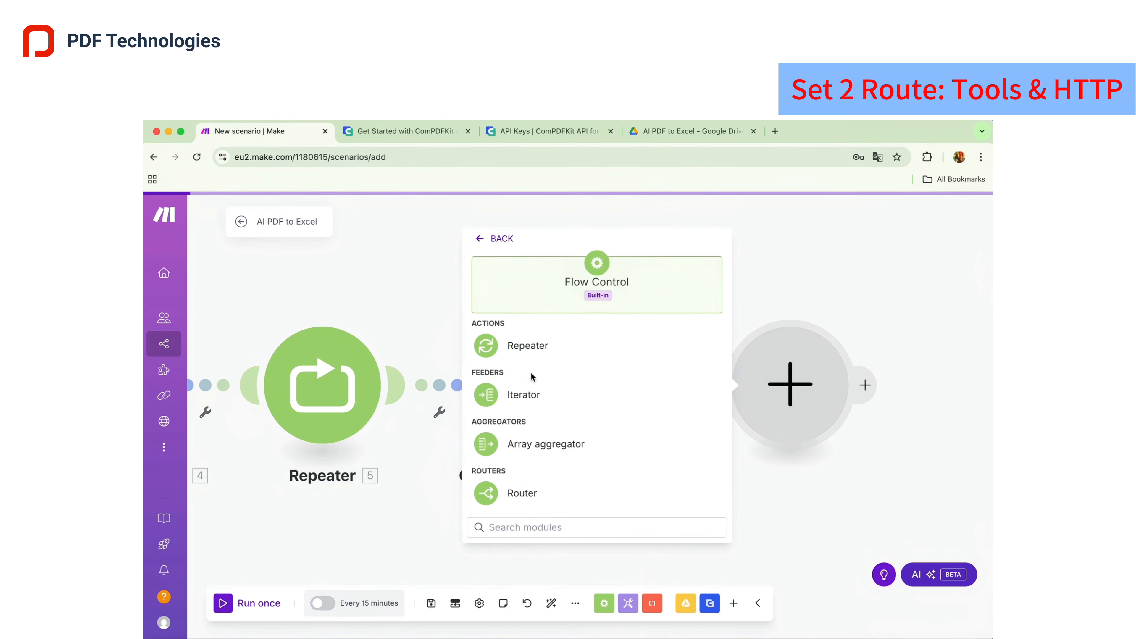
click(521, 492)
- Add a Tools Sleep module on the Router's first route with a 1-second delay and save it
click(791, 236)
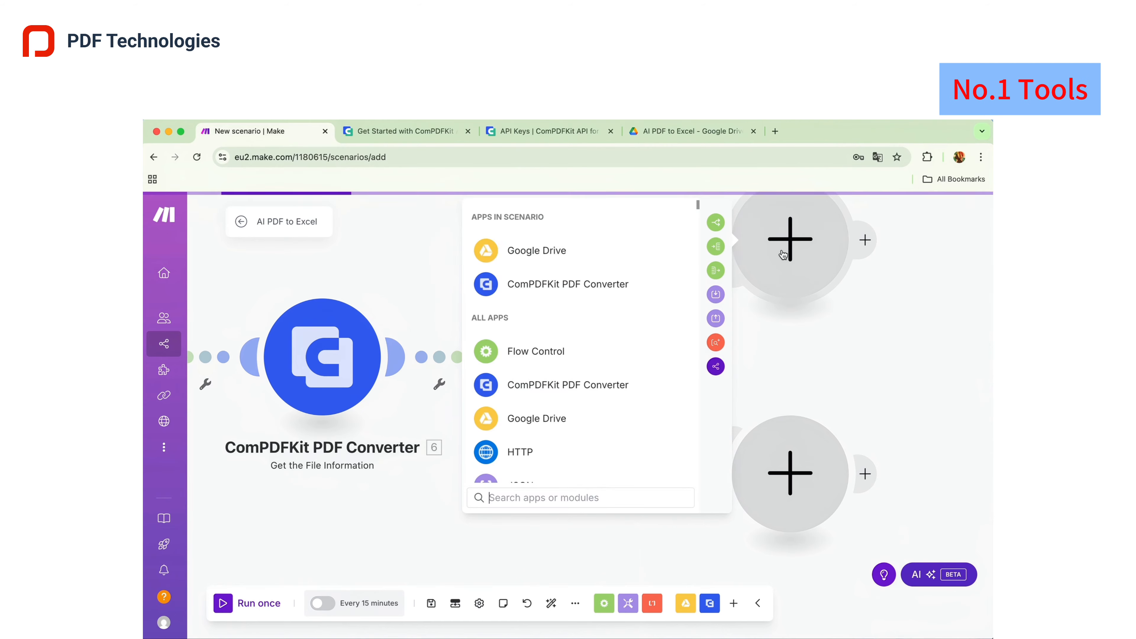
text(T)
click(515, 392)
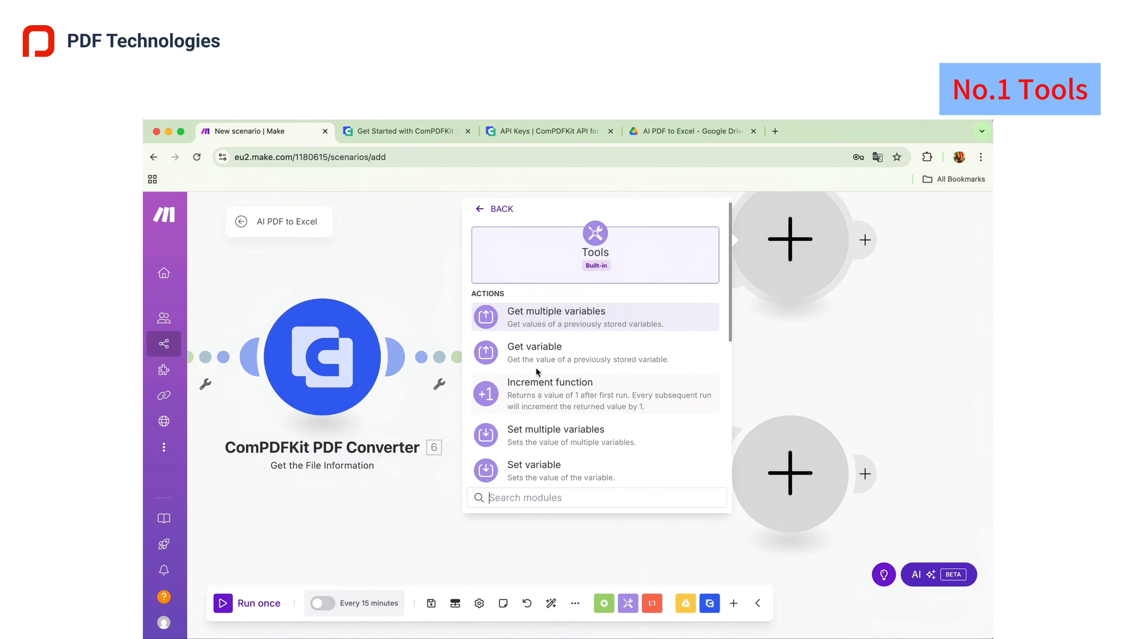
scroll(557, 416, down, 1)
click(556, 433)
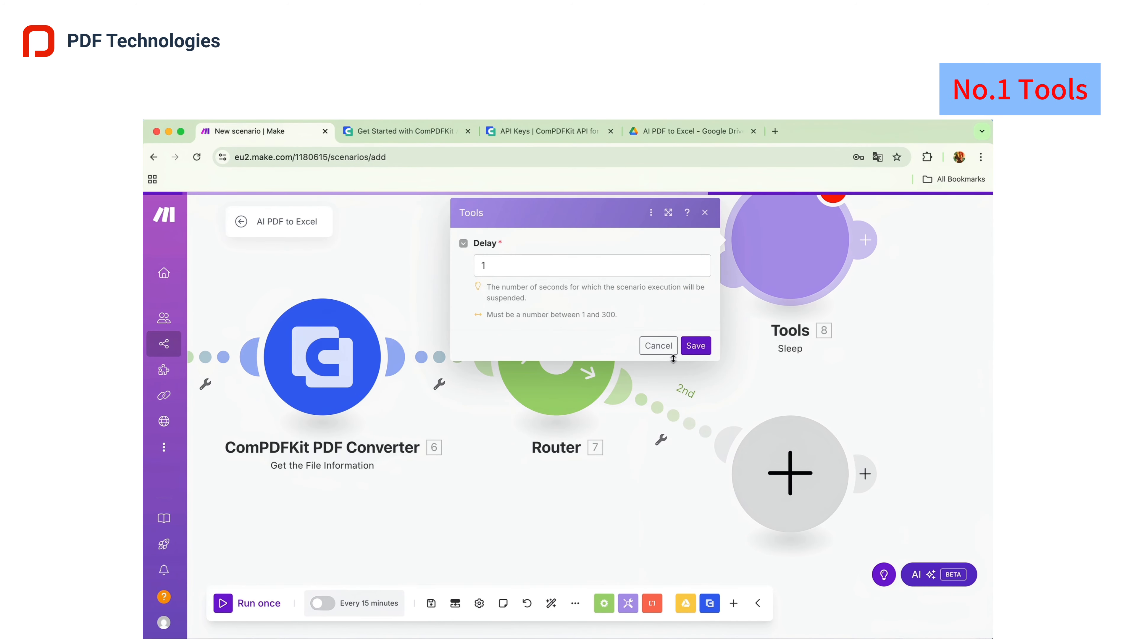
click(696, 346)
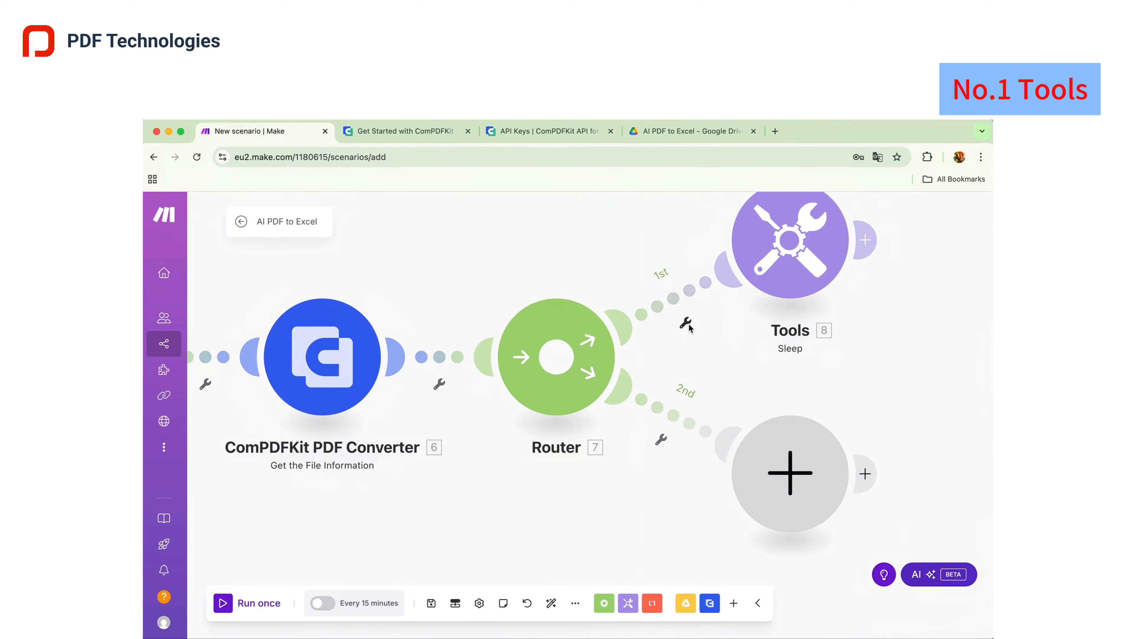
- Set up a filter on the first route with the condition that the Get the File Information module's URL does not exist, and save it
click(686, 321)
click(685, 337)
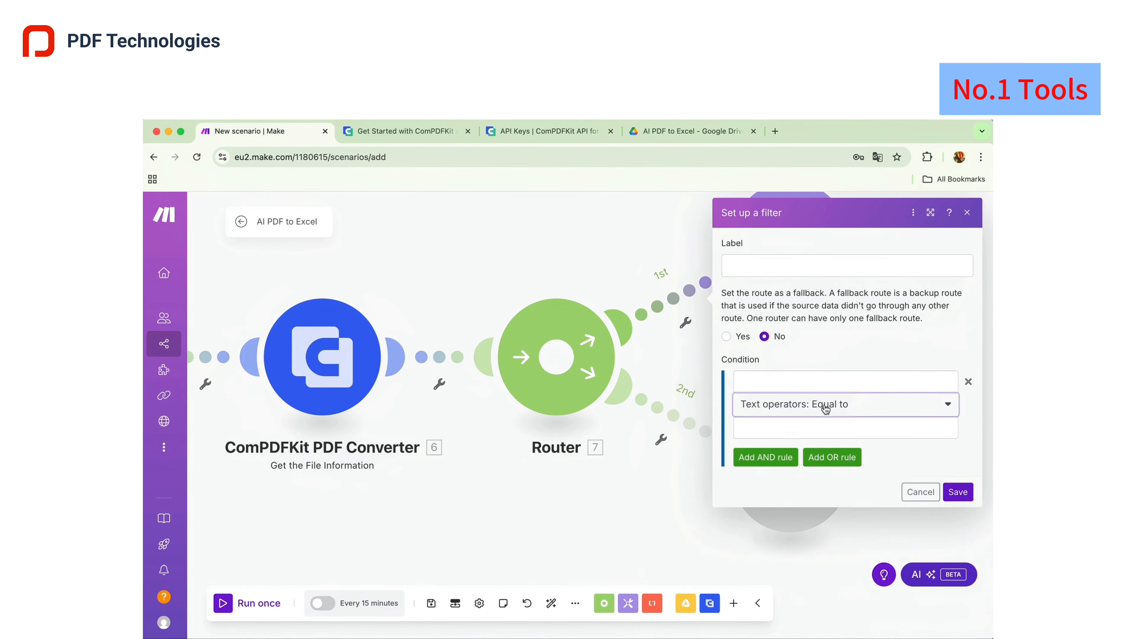
click(823, 405)
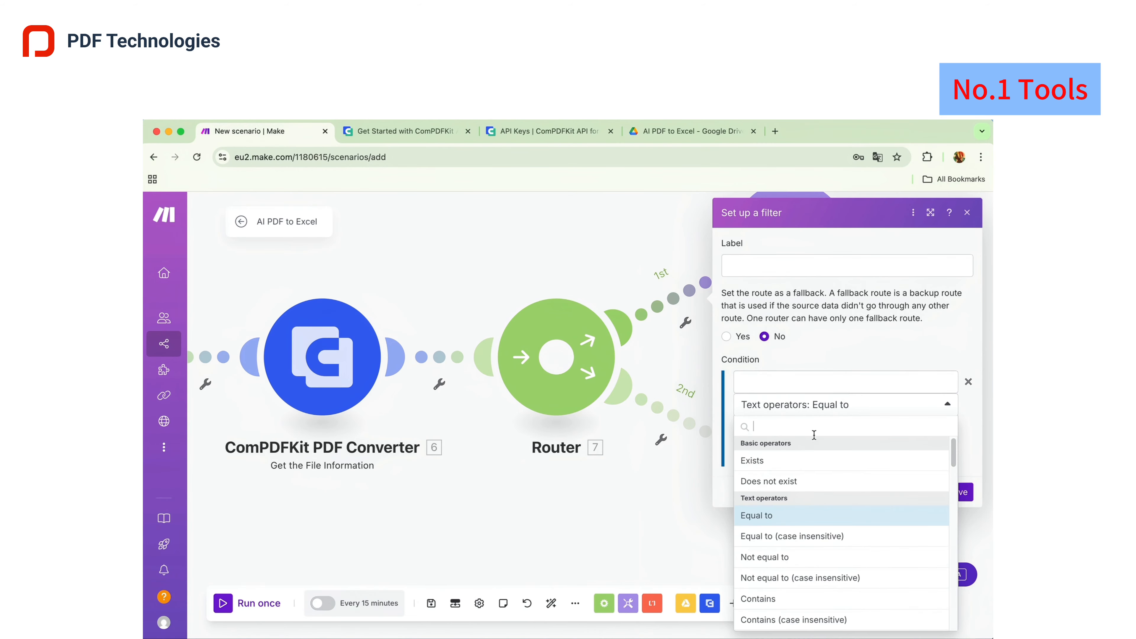
click(767, 481)
click(774, 382)
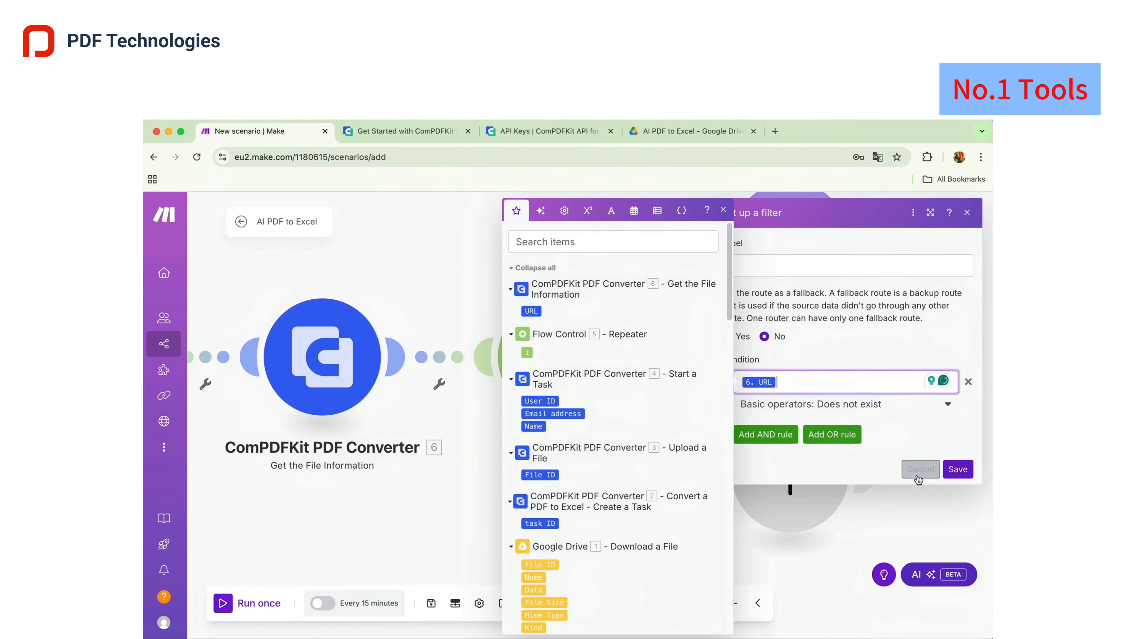
click(957, 468)
- Add an HTTP Get a file module on the second route, mapping the Get the File Information module's URL, and save it
click(792, 477)
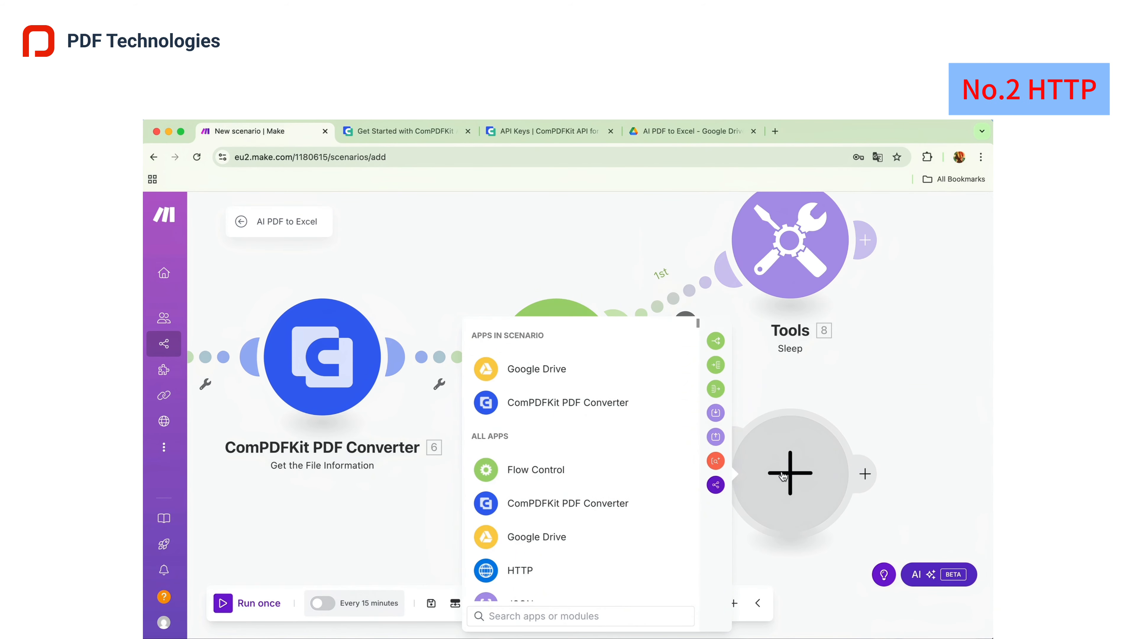
click(521, 571)
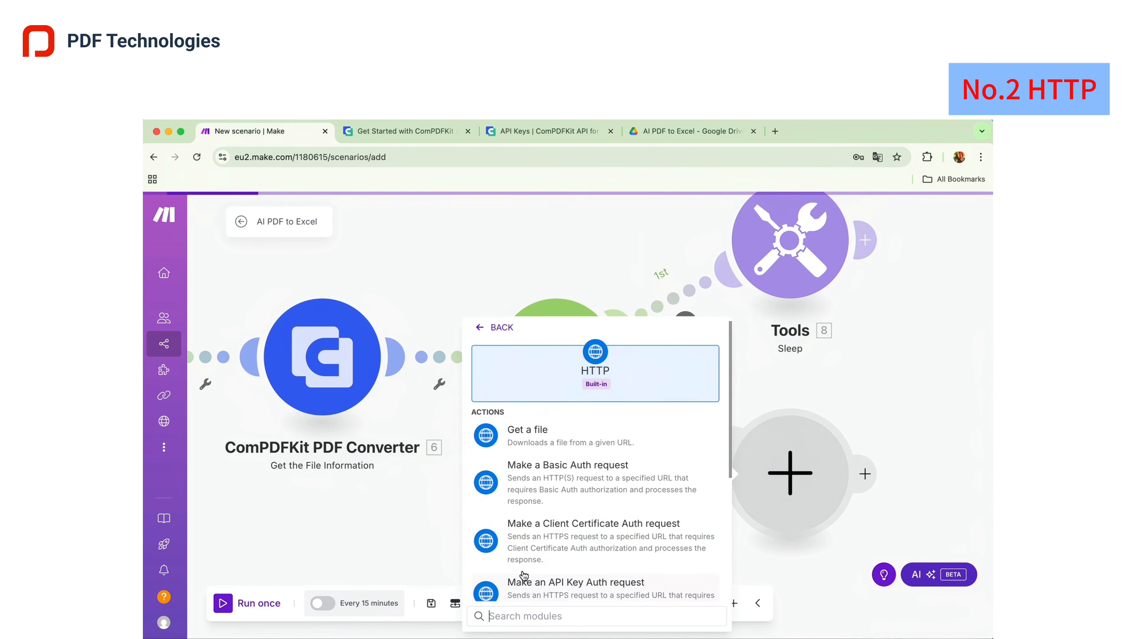
key(Escape)
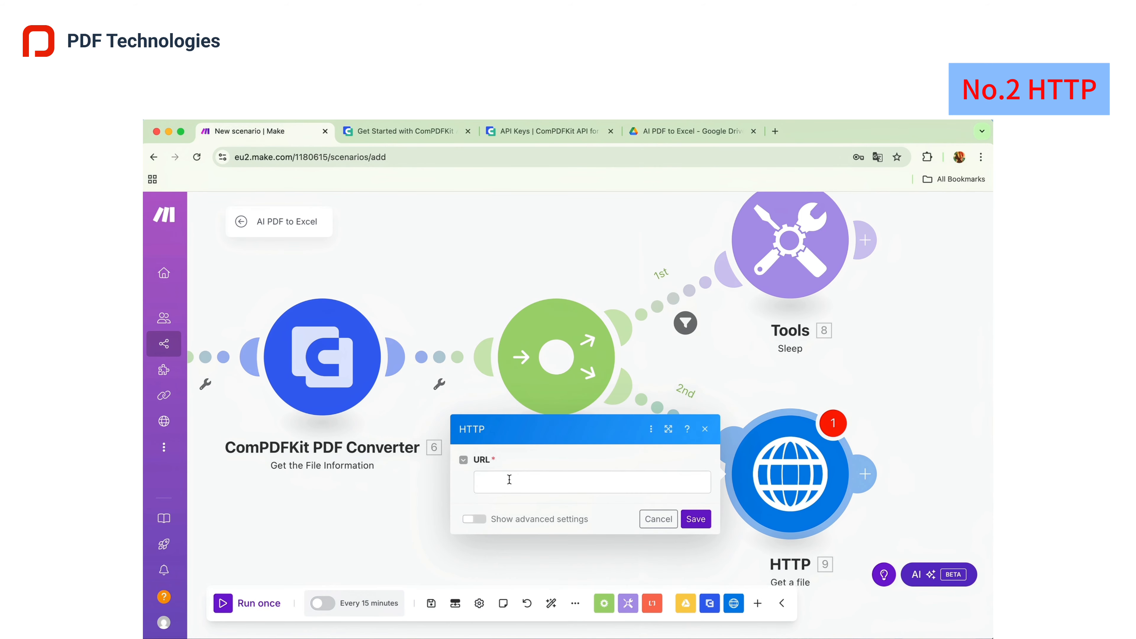
click(509, 479)
click(740, 310)
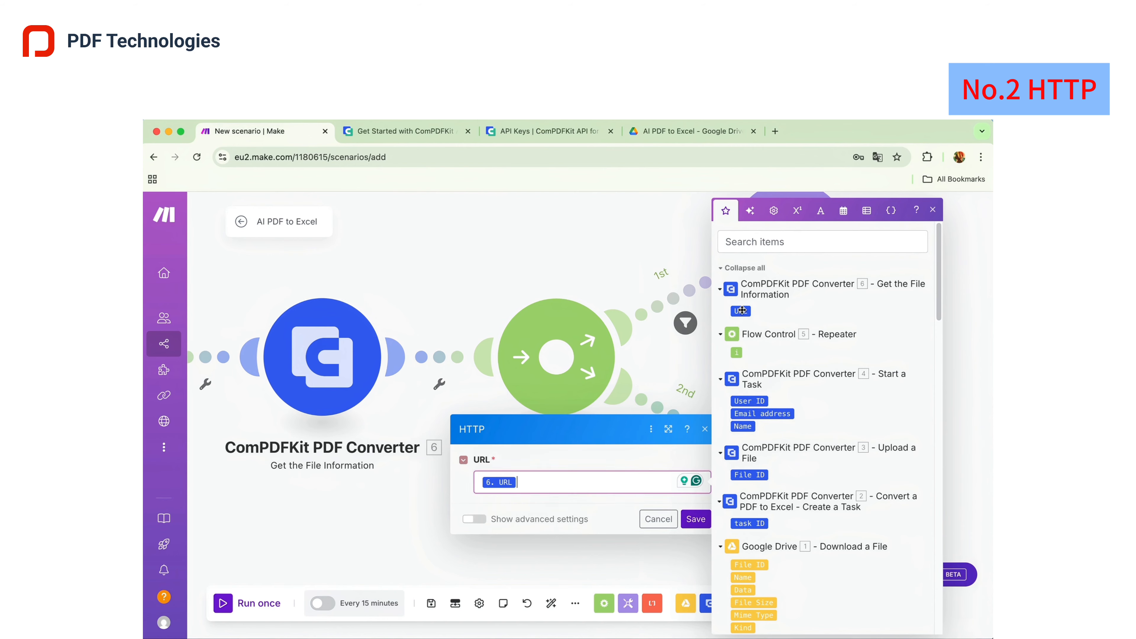
click(690, 522)
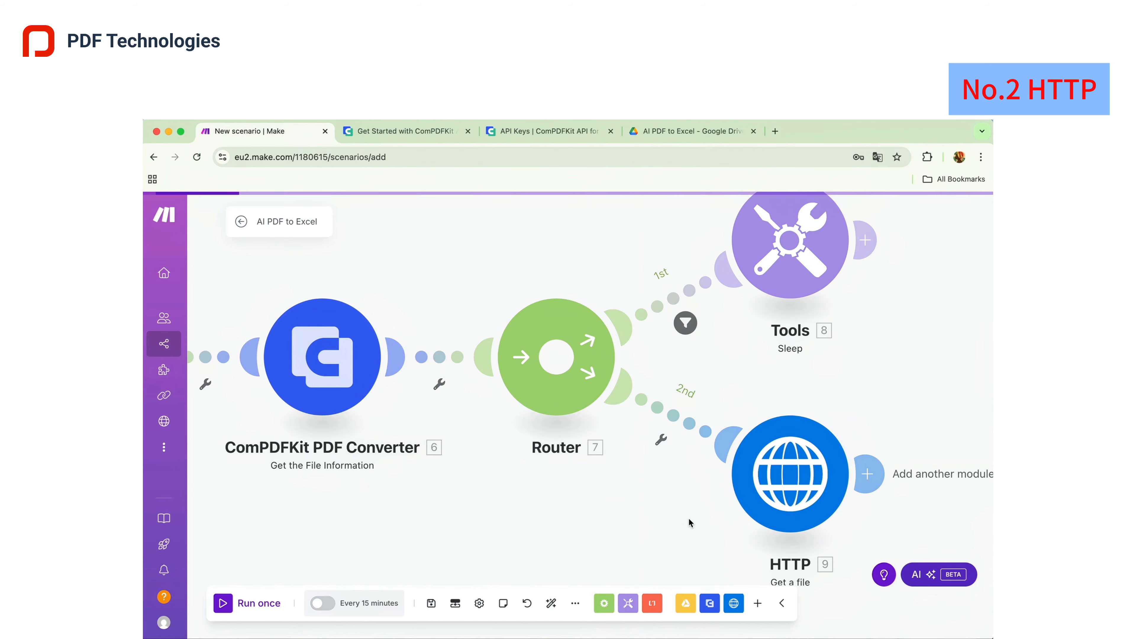
- Set up a filter on the second route with the condition that the Get the File Information module's URL exists, and save it
click(661, 441)
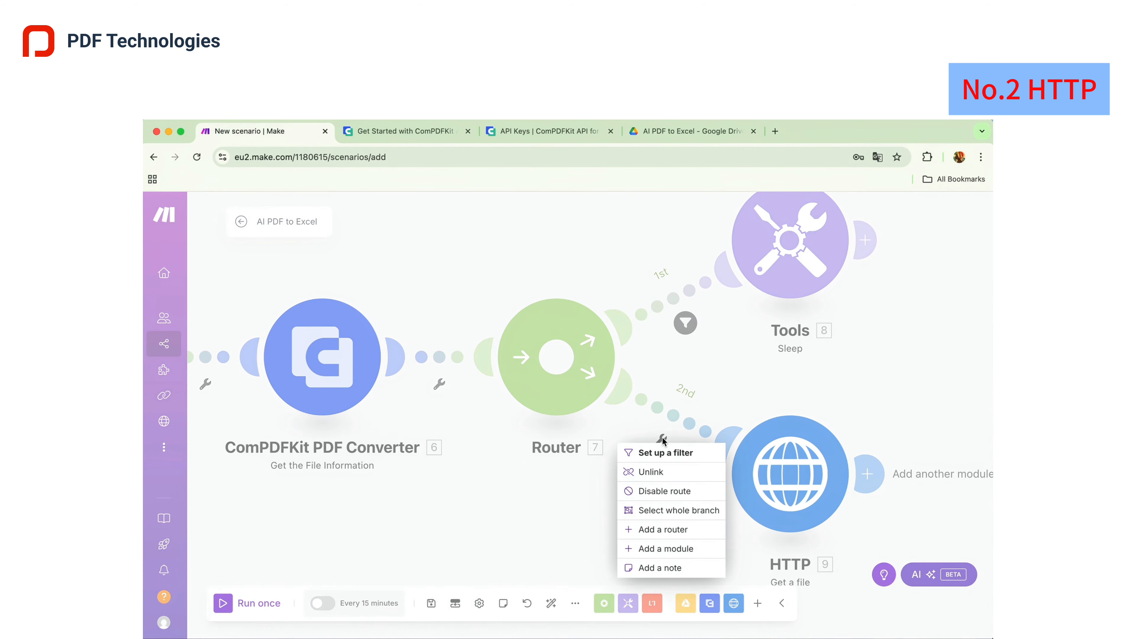
click(662, 454)
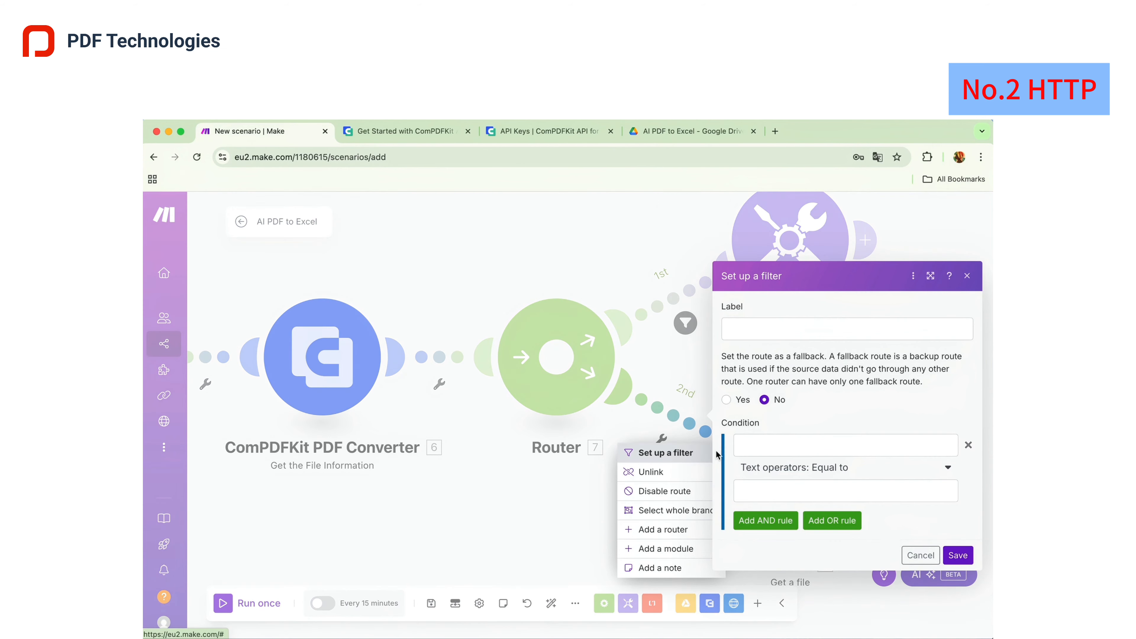
click(795, 468)
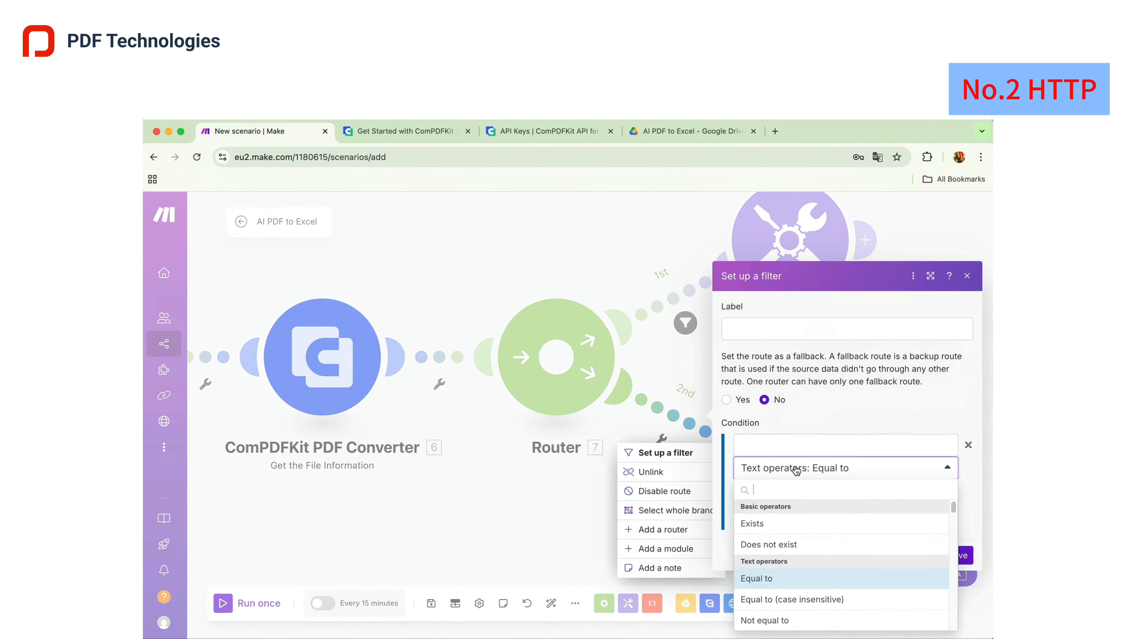
click(750, 524)
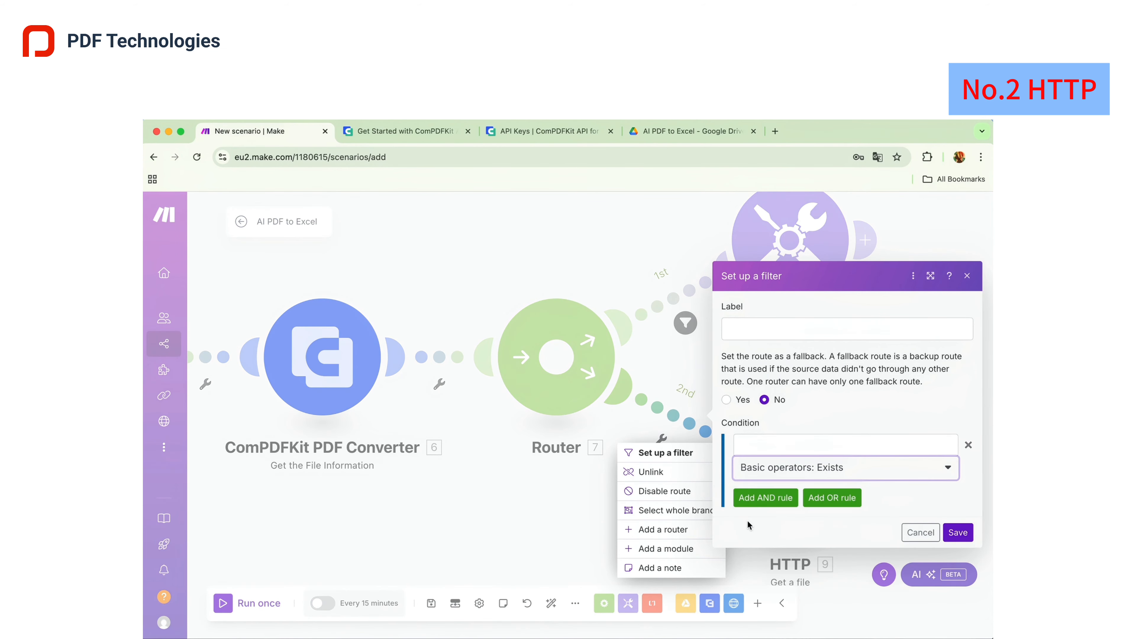
click(752, 446)
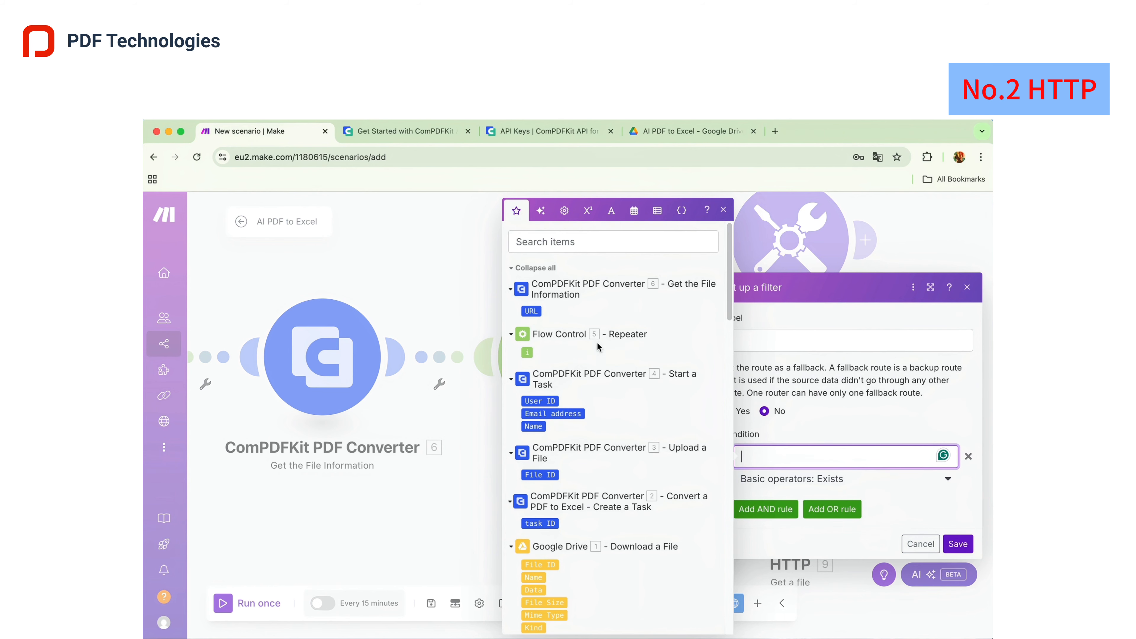
click(531, 310)
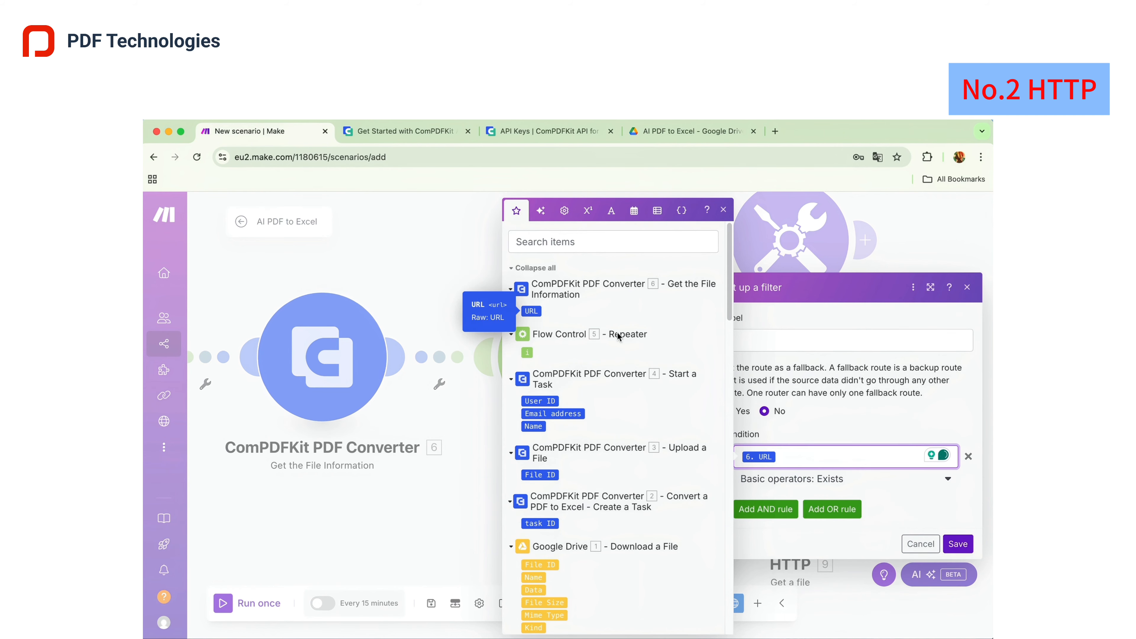
click(957, 544)
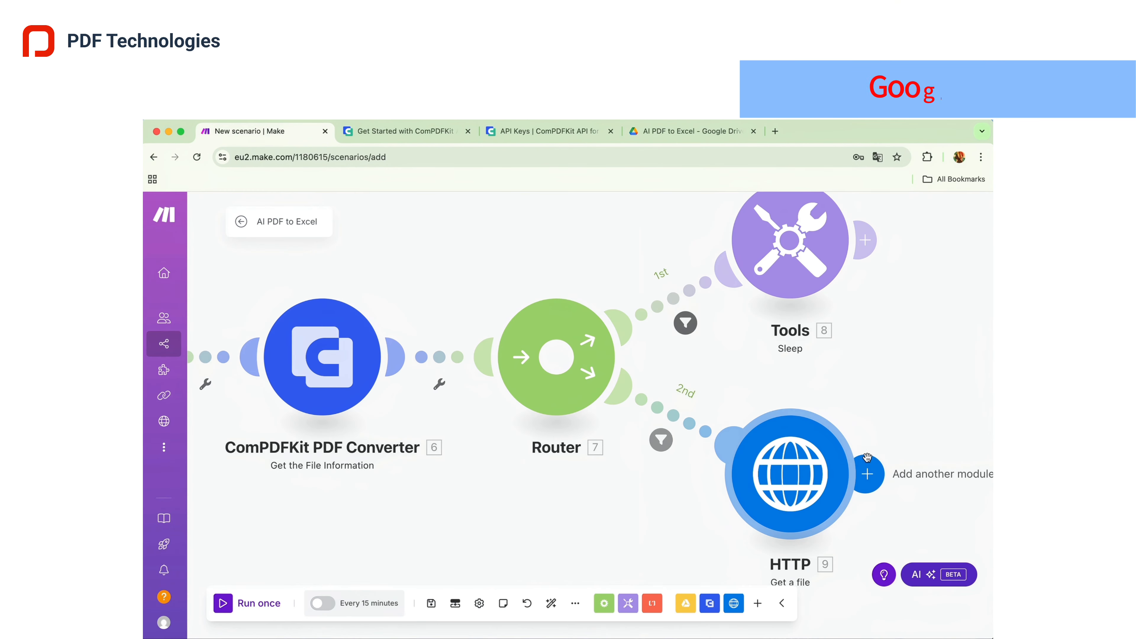
- Add a Google Drive Upload a File module after the HTTP module, using HTTP - Get a file as its file source
click(868, 474)
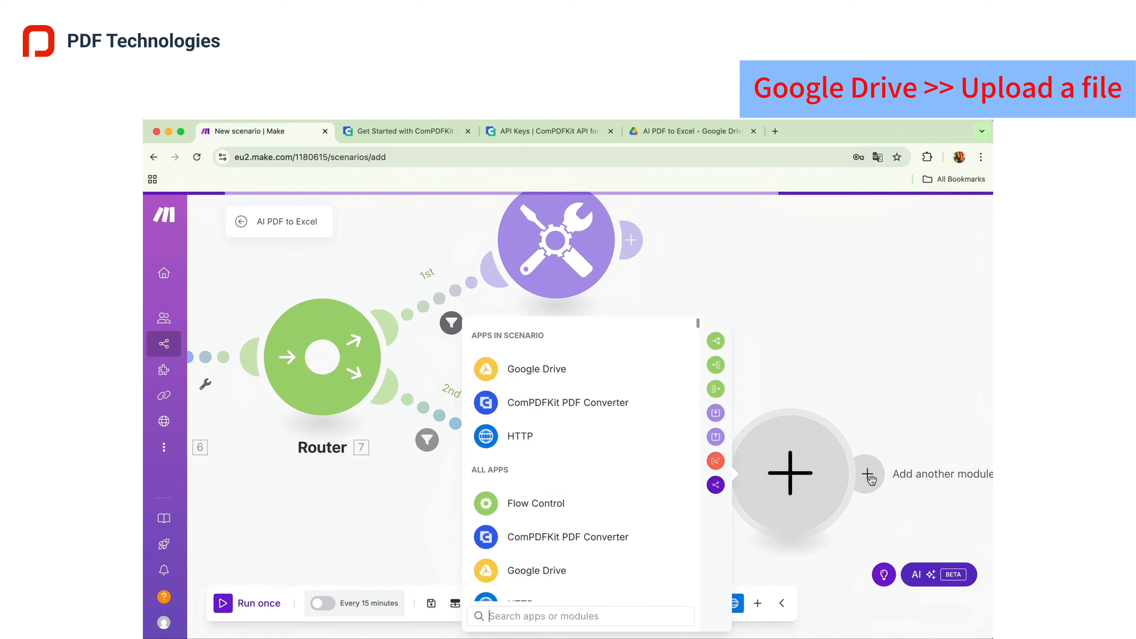
click(538, 375)
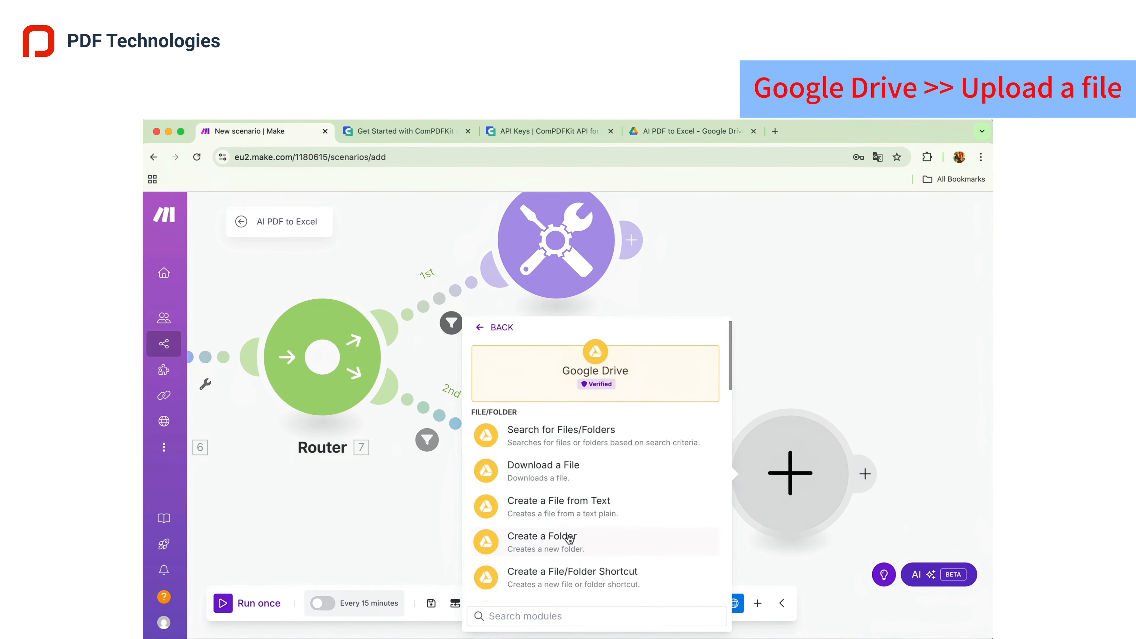
scroll(568, 539, down, 3)
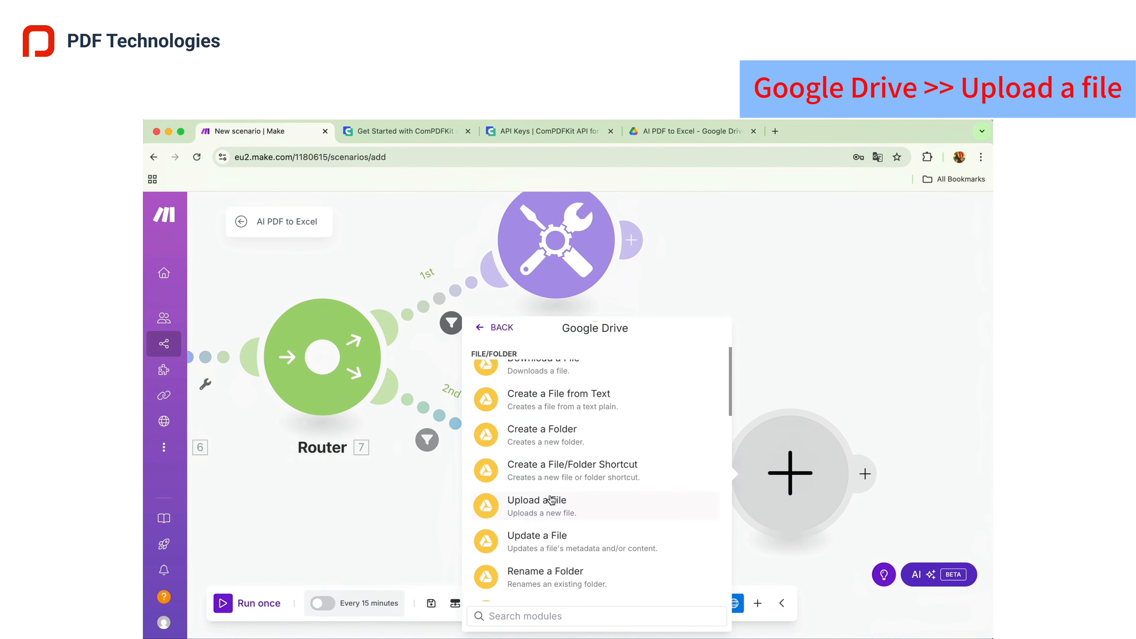
click(543, 514)
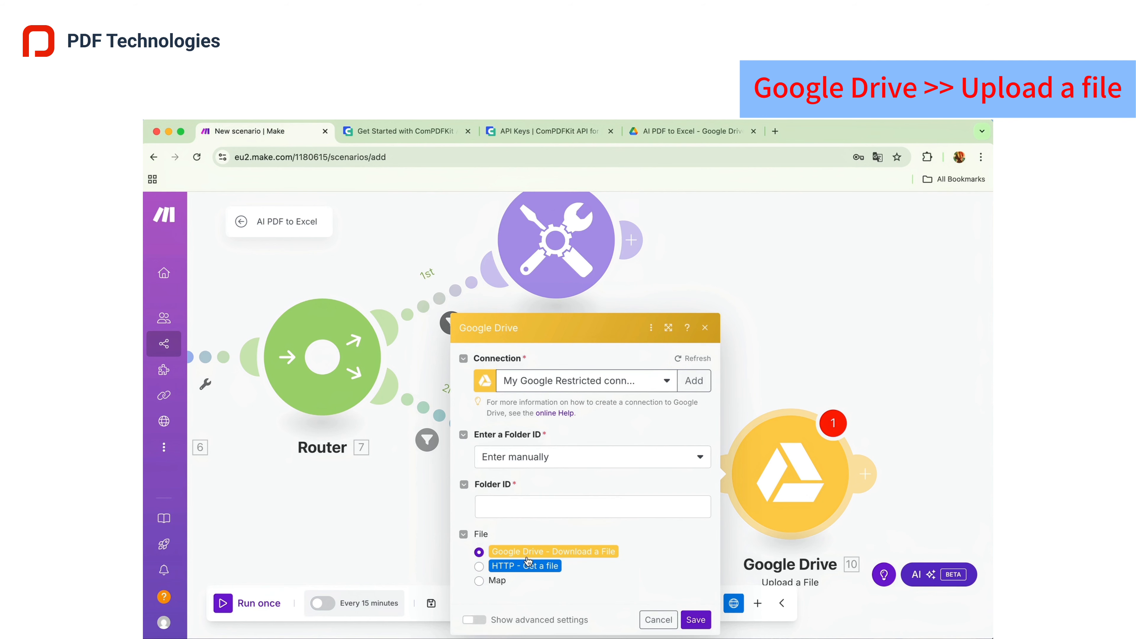
click(479, 567)
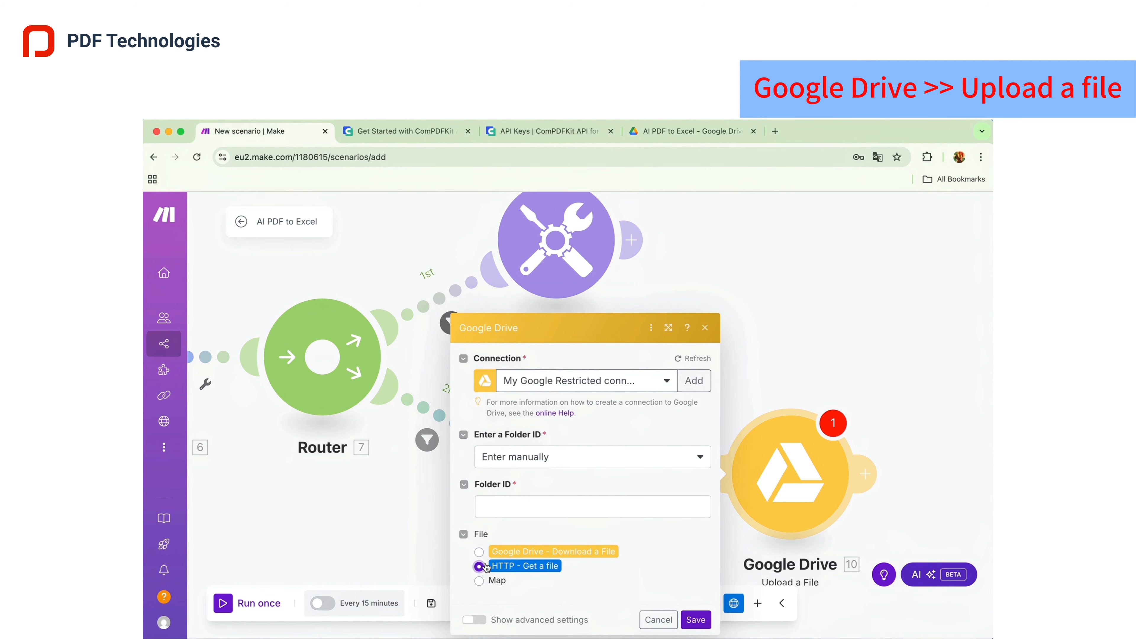
- Set the upload destination by selecting from the list the AI PDF to Excel folder in My Drive, and save the module
click(540, 461)
click(516, 503)
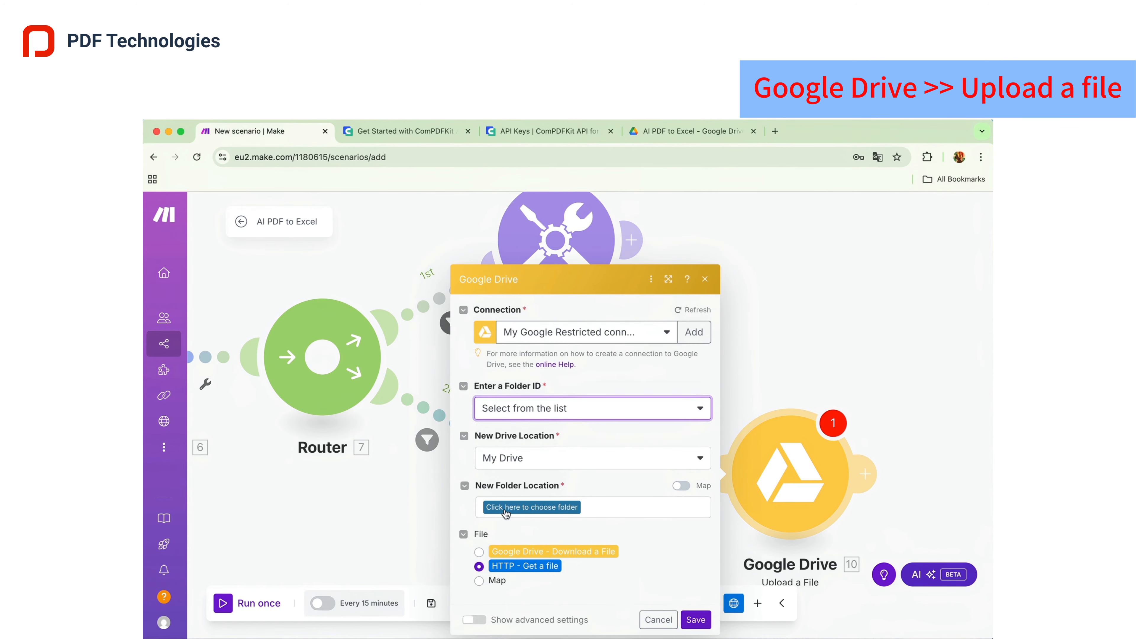
click(506, 510)
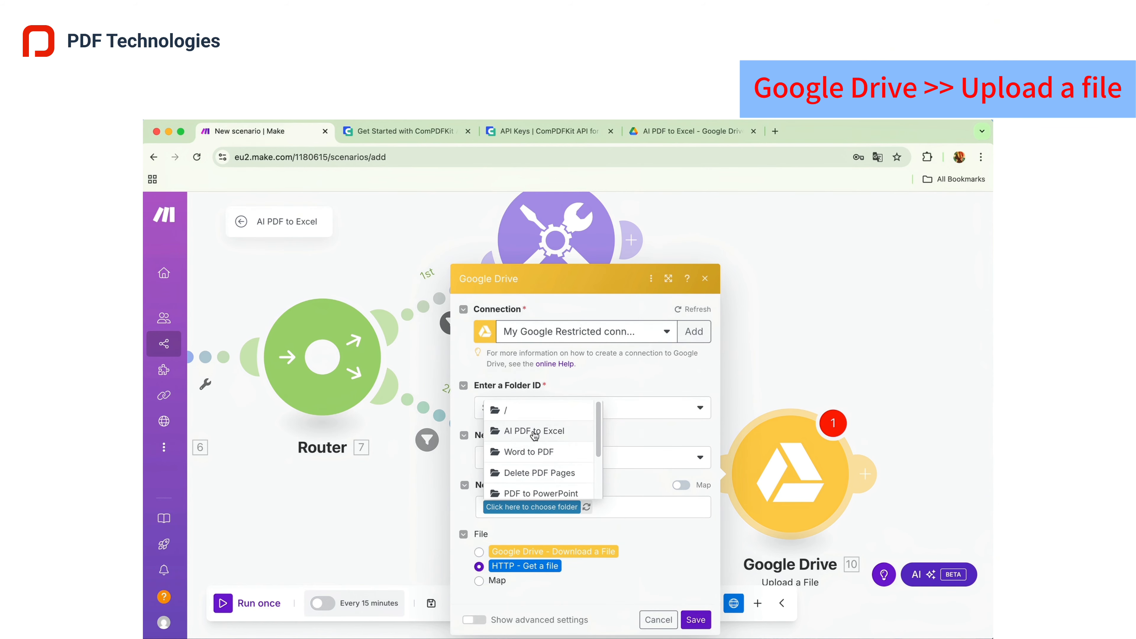
click(535, 431)
click(695, 619)
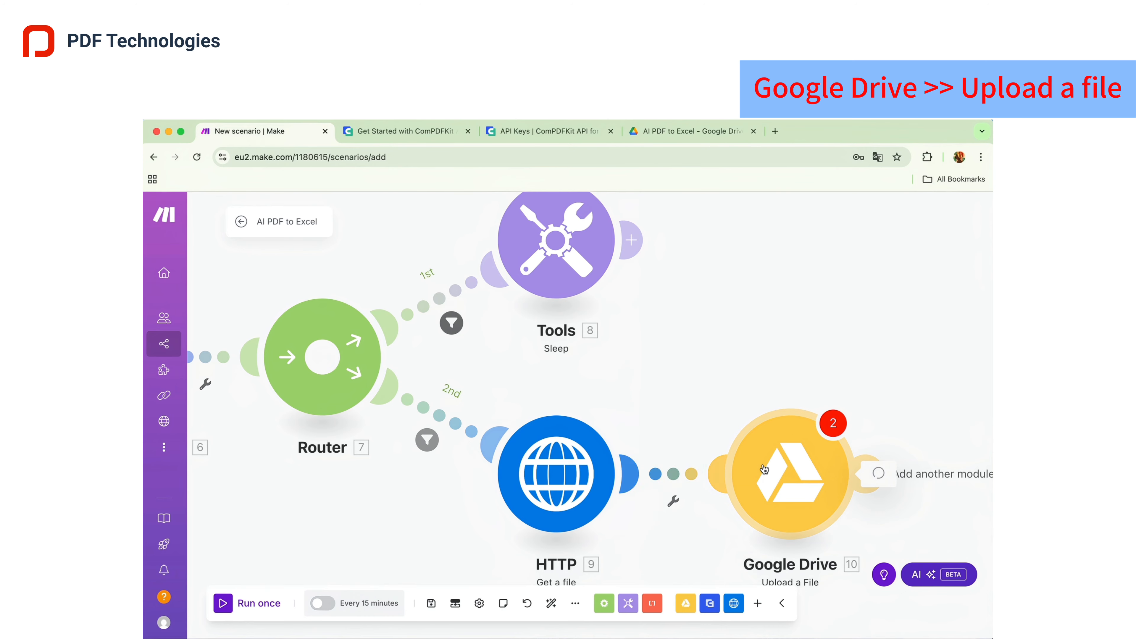
click(764, 468)
click(694, 619)
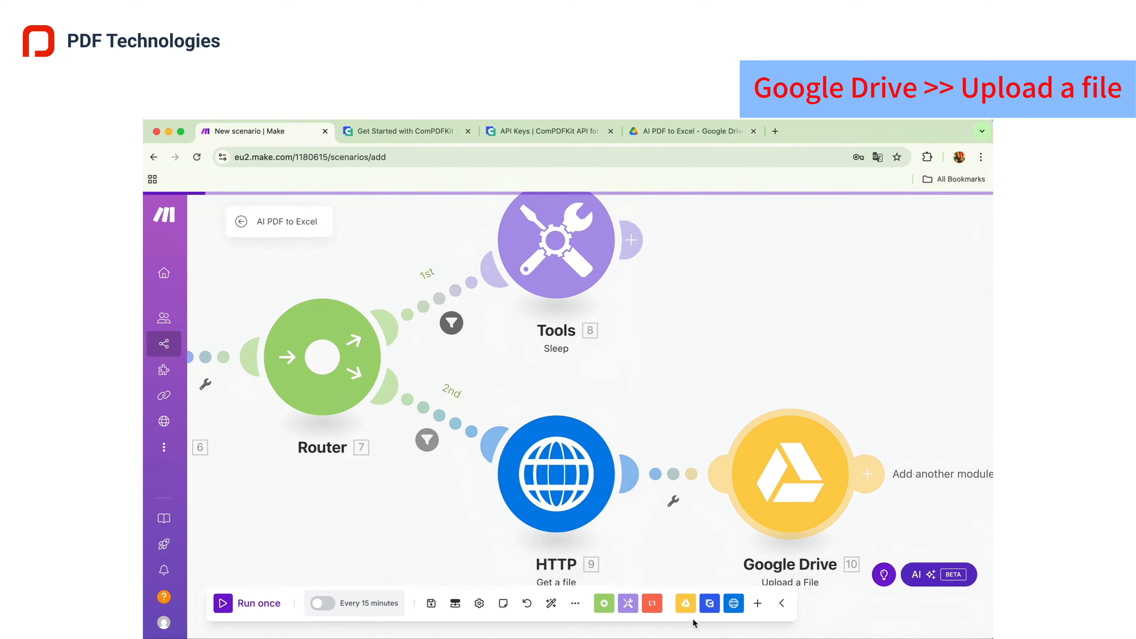
- Add a JSON Parse JSON module after Upload a File with the JSON string "Throw Error End" and save it
click(868, 475)
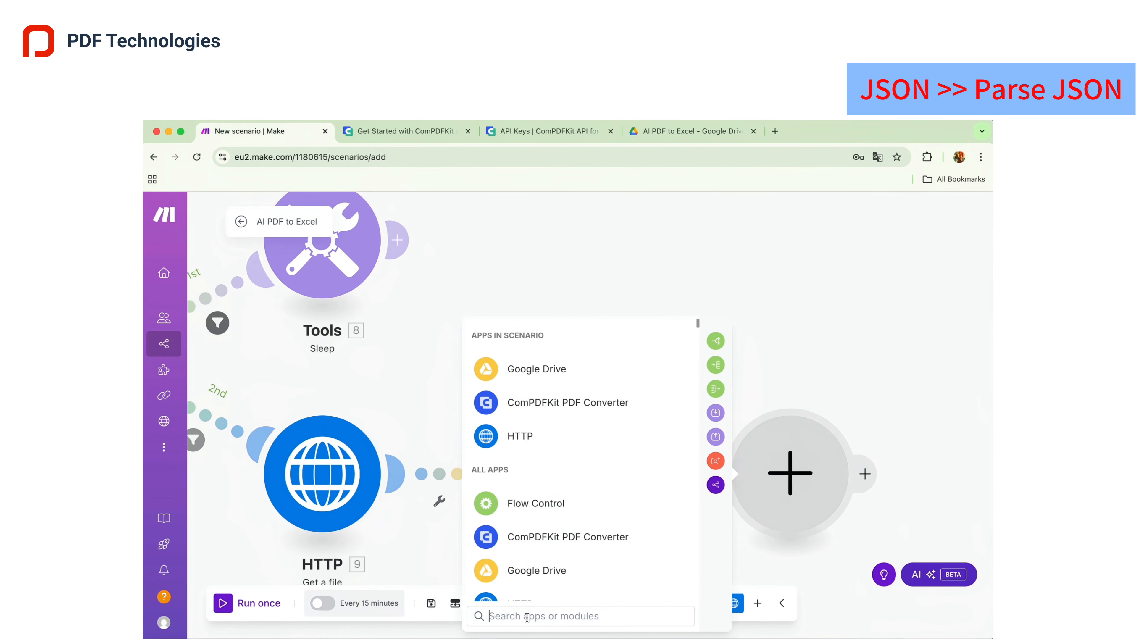
text(J)
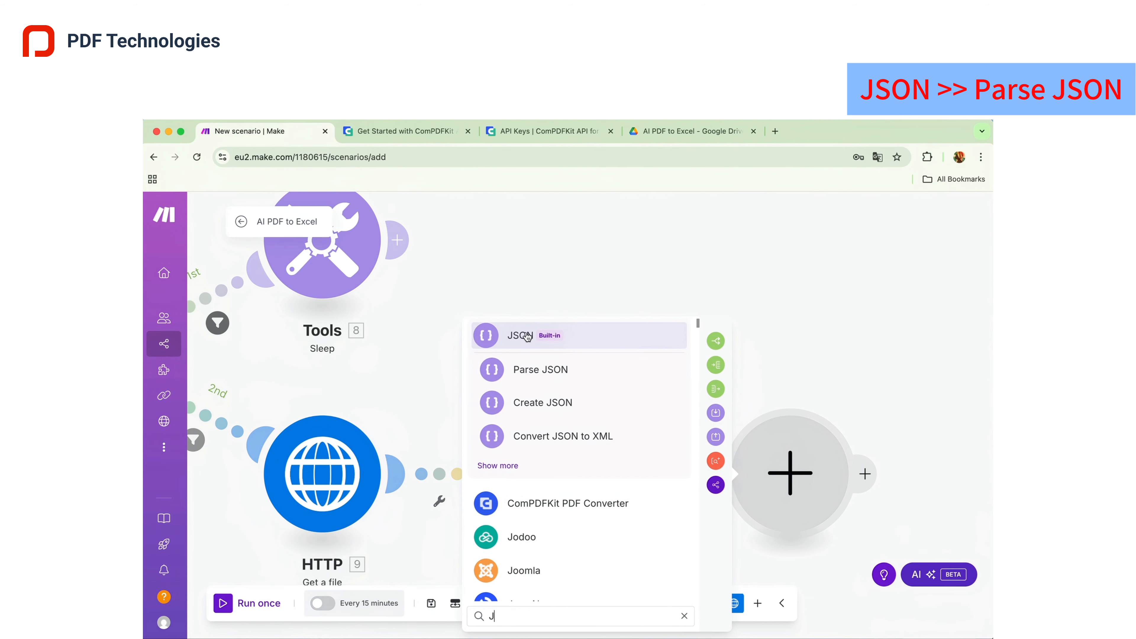
click(541, 375)
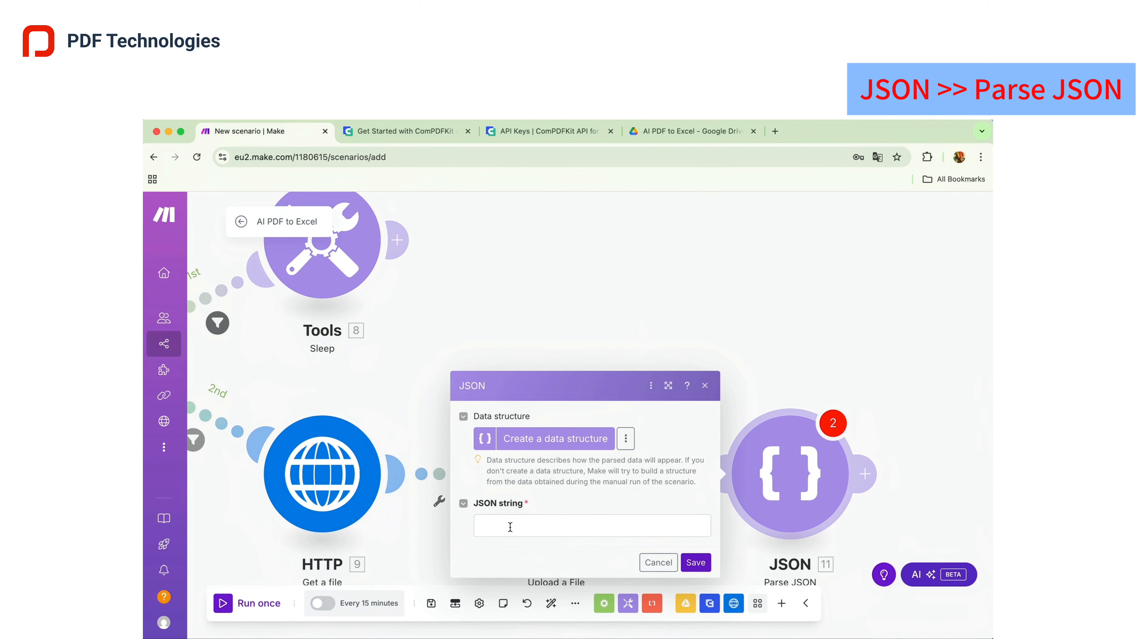
click(506, 526)
text(Th)
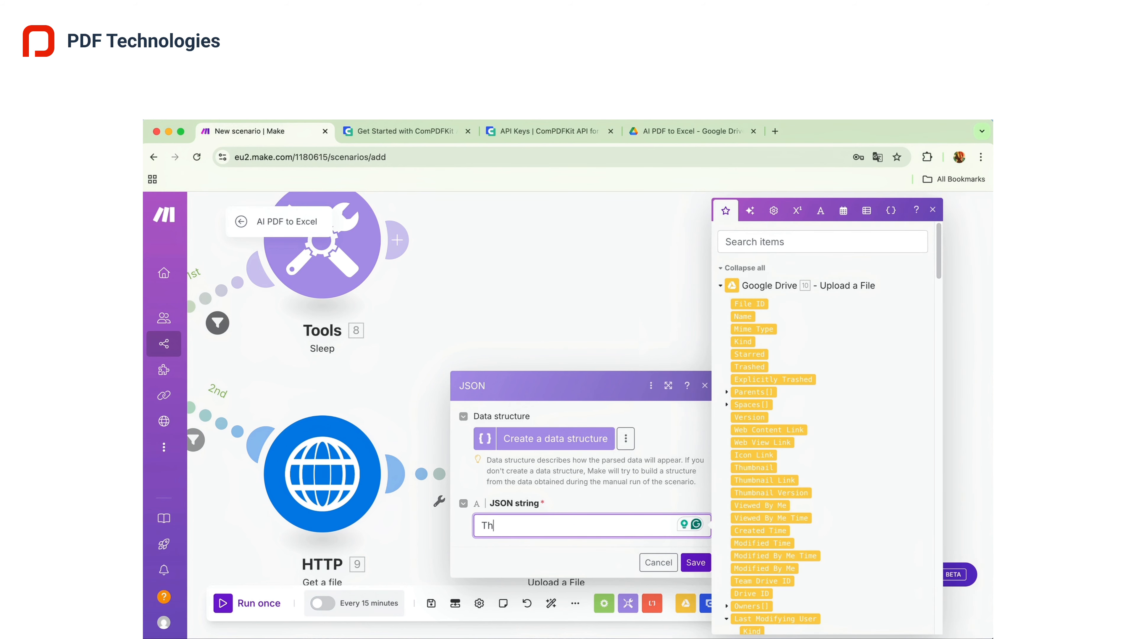
text(row Error End)
click(692, 564)
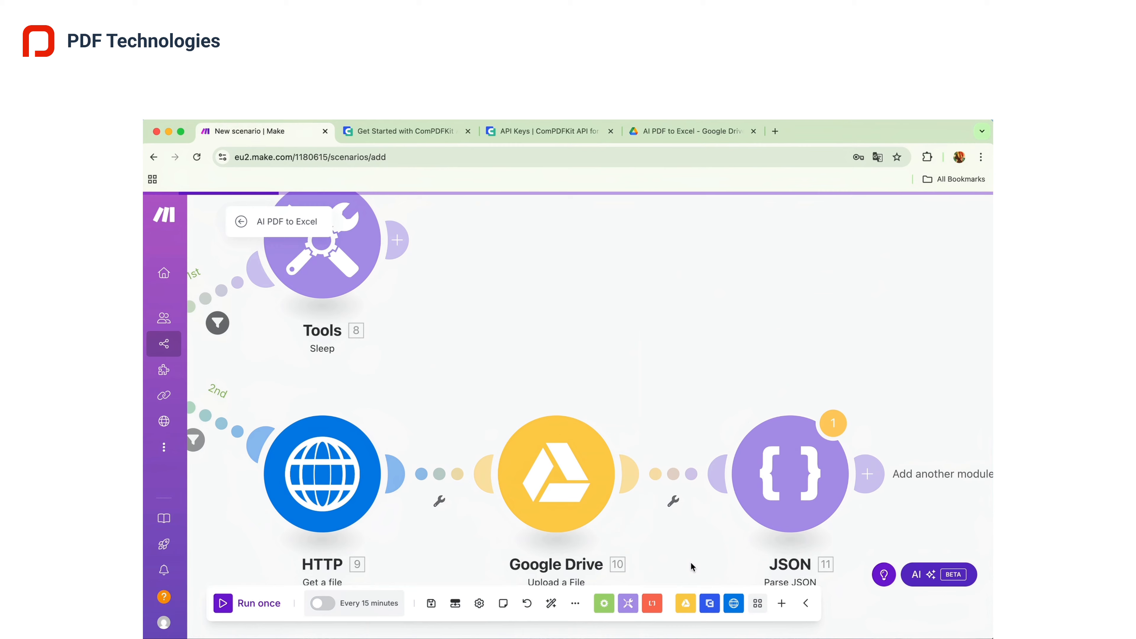
- Attach a Commit error handler to the JSON Parse JSON module at the end of the second route
right_click(794, 484)
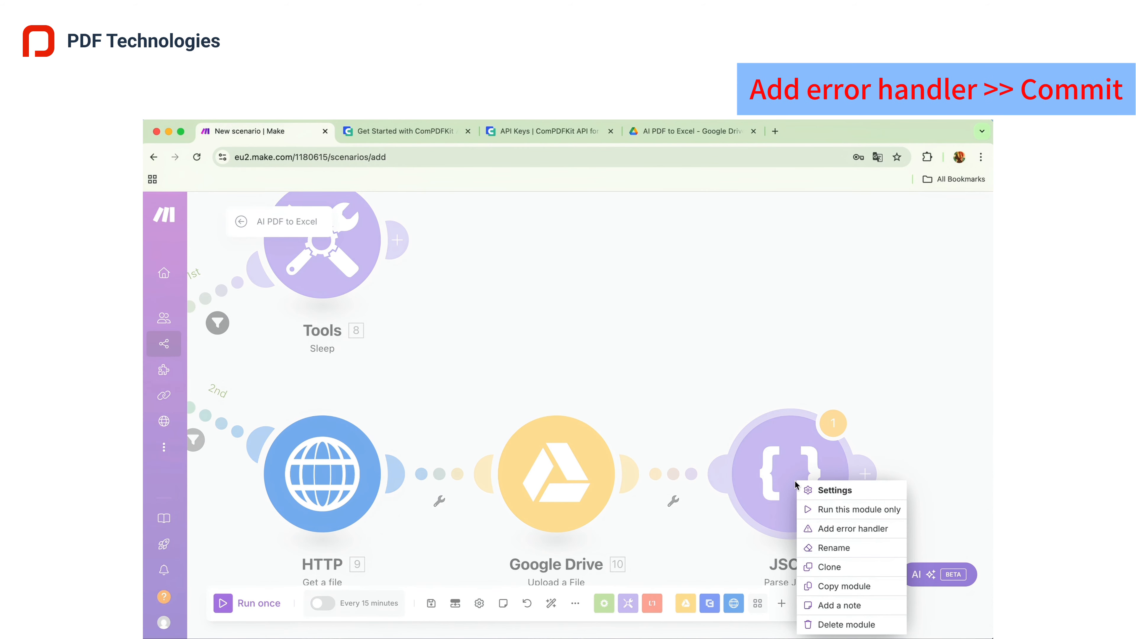
click(856, 529)
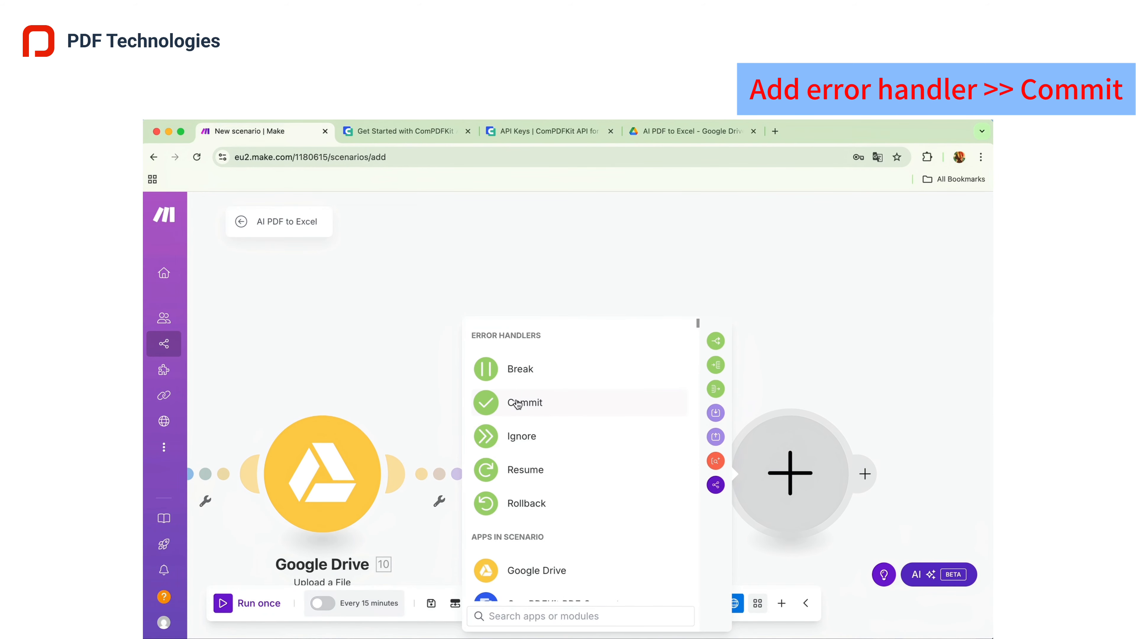
click(518, 404)
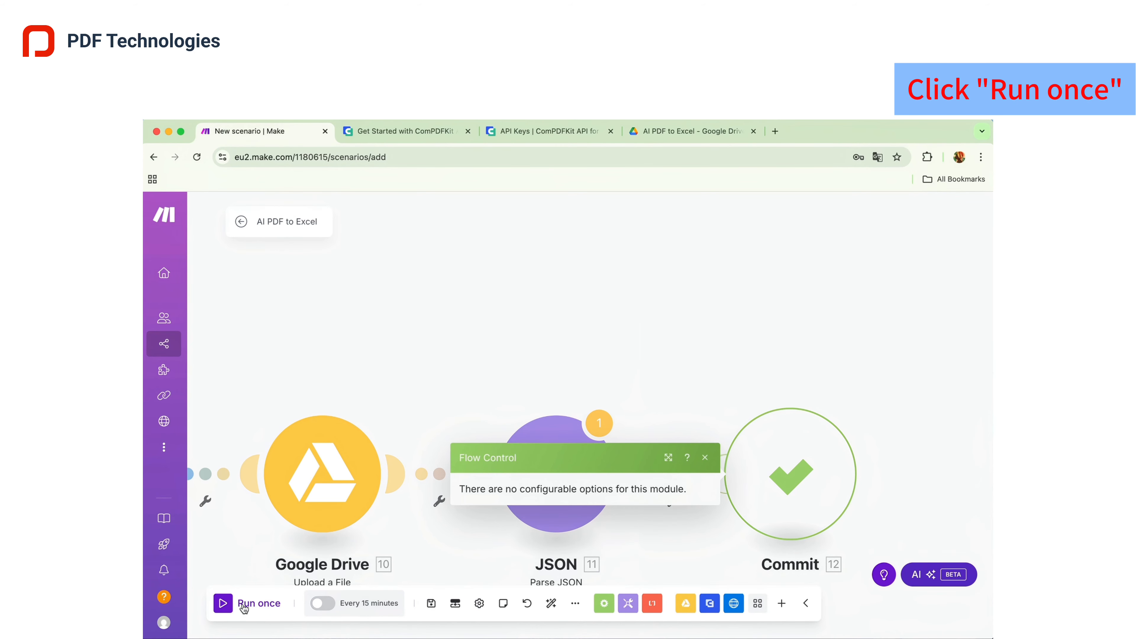
- Run the scenario once and inspect the executed modules around the Router's two routes
click(244, 605)
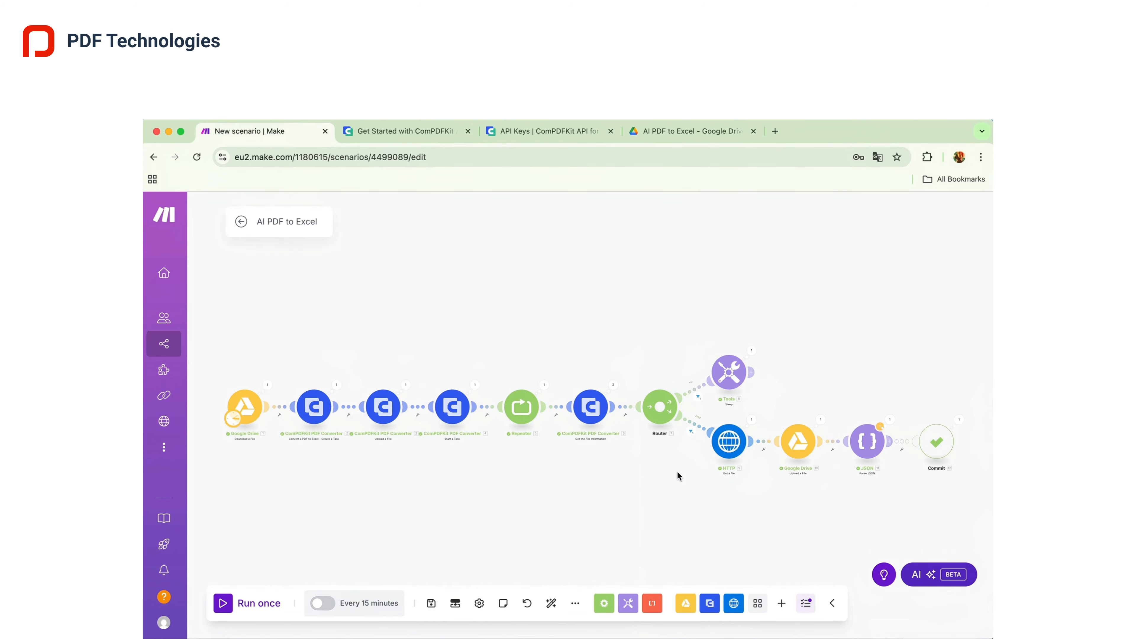
scroll(678, 456, up, 5)
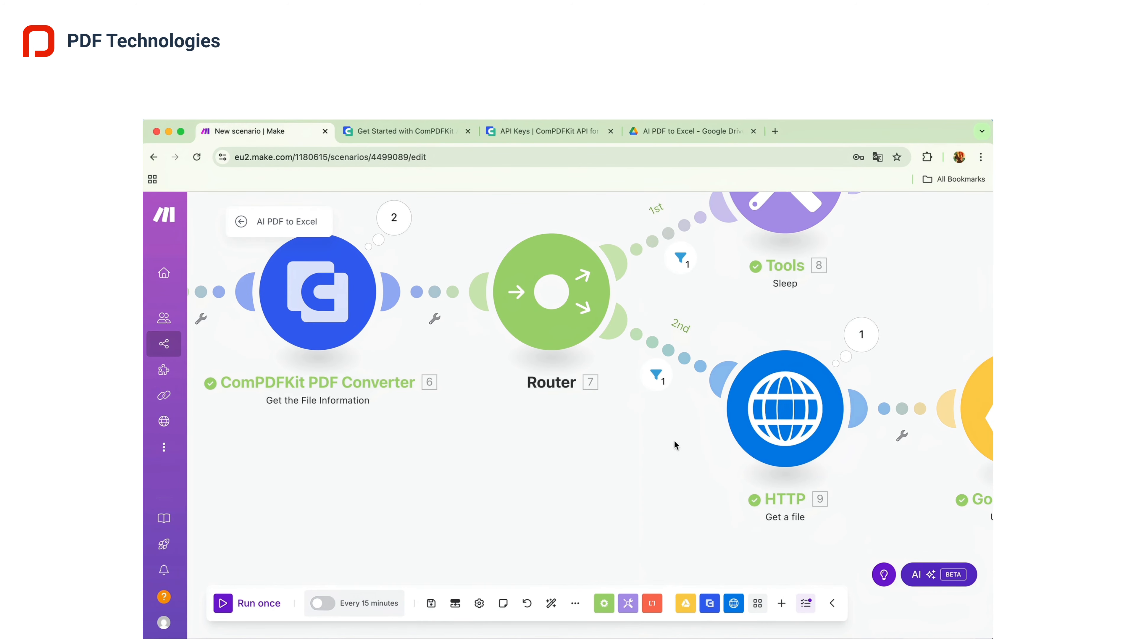
drag(584, 516, 547, 509)
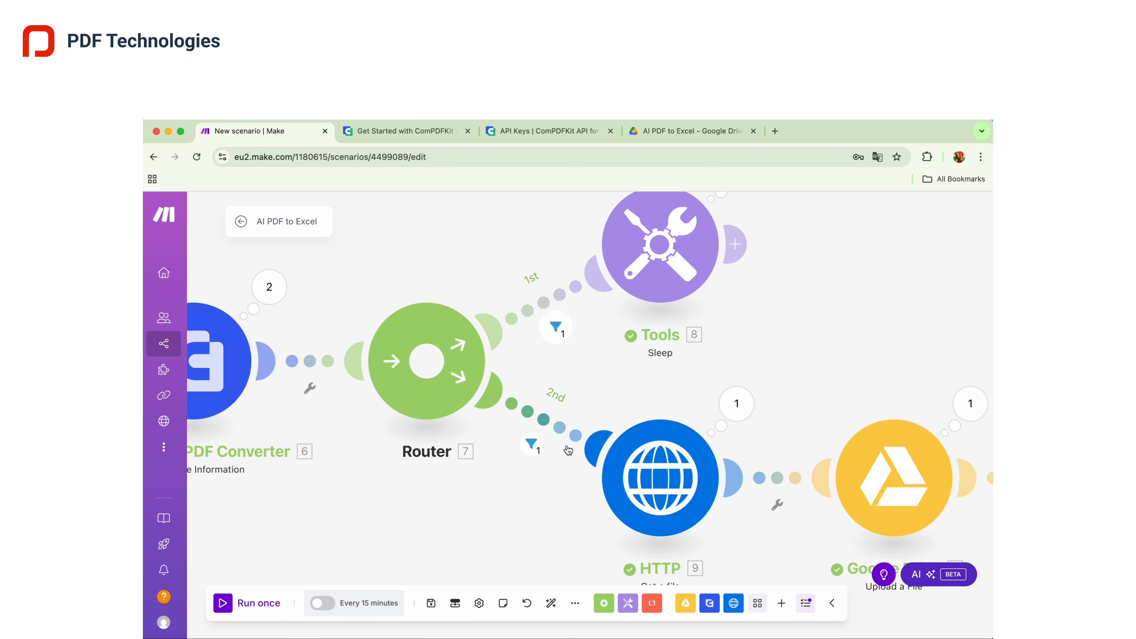
- Close the two ComPDFKit pages and download UTF-8''pdf-to-excel.xlsx from the AI PDF to Excel folder in Google Drive
click(609, 131)
click(467, 131)
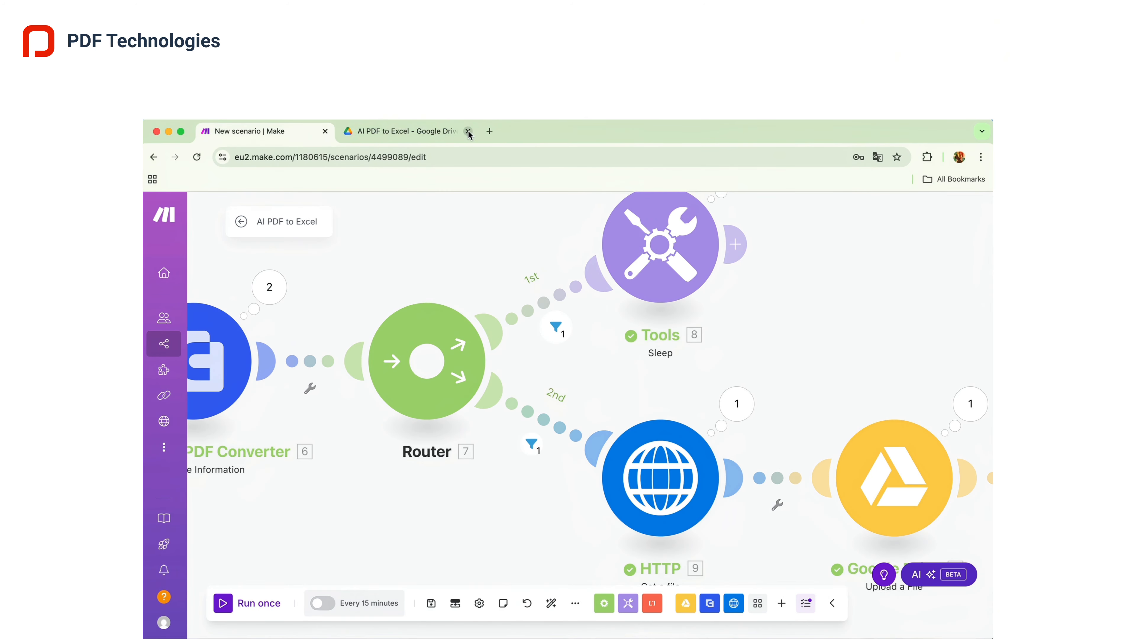
click(403, 132)
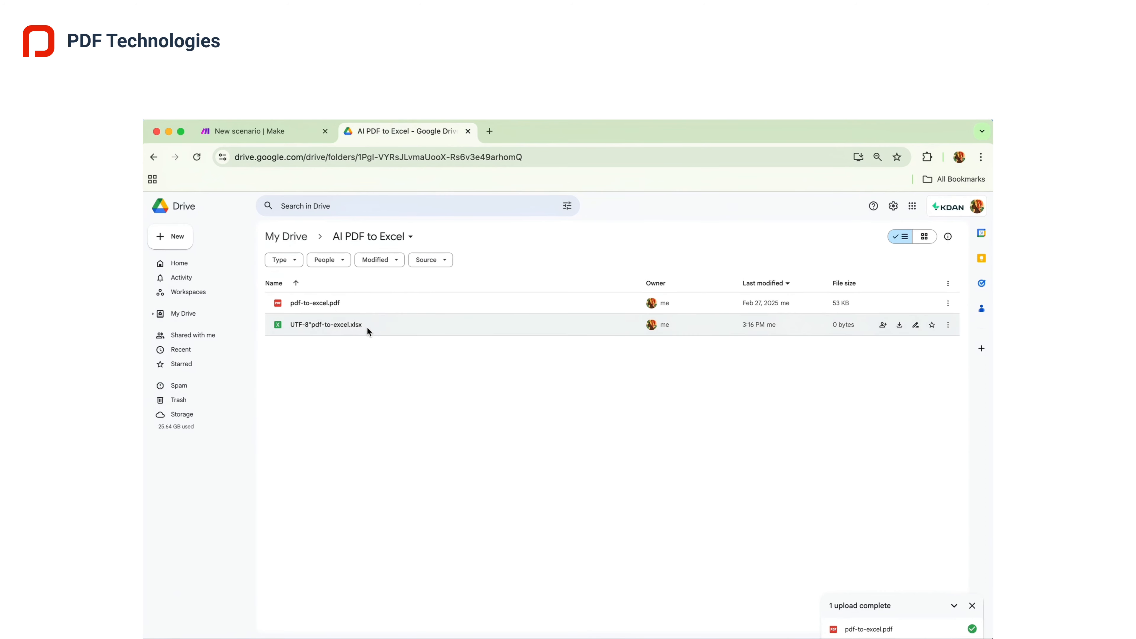
click(899, 325)
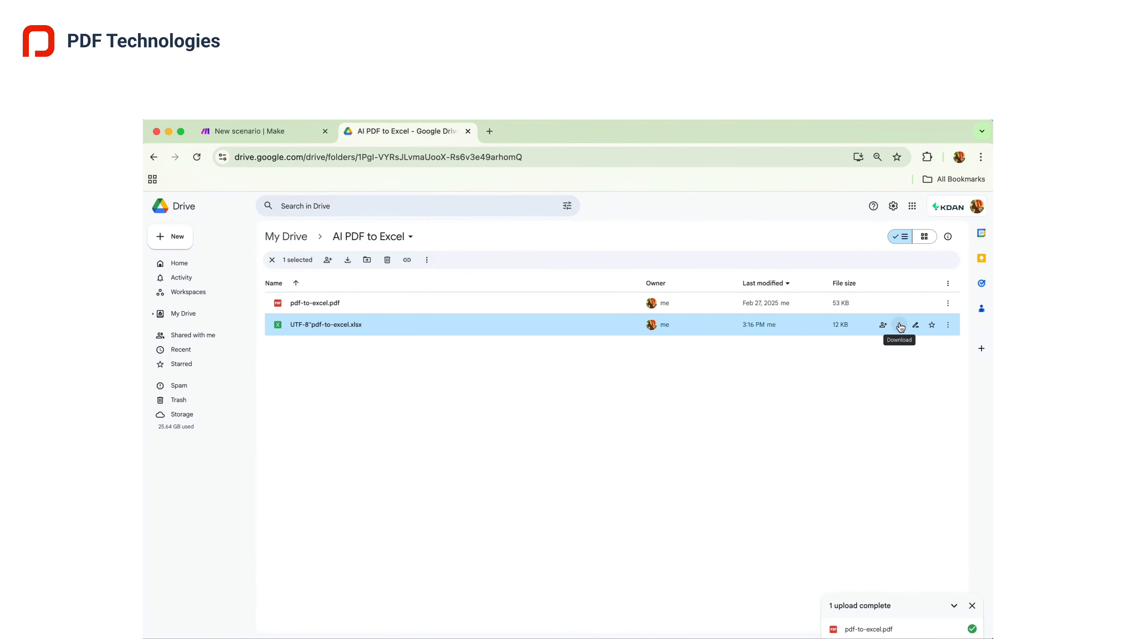
click(899, 326)
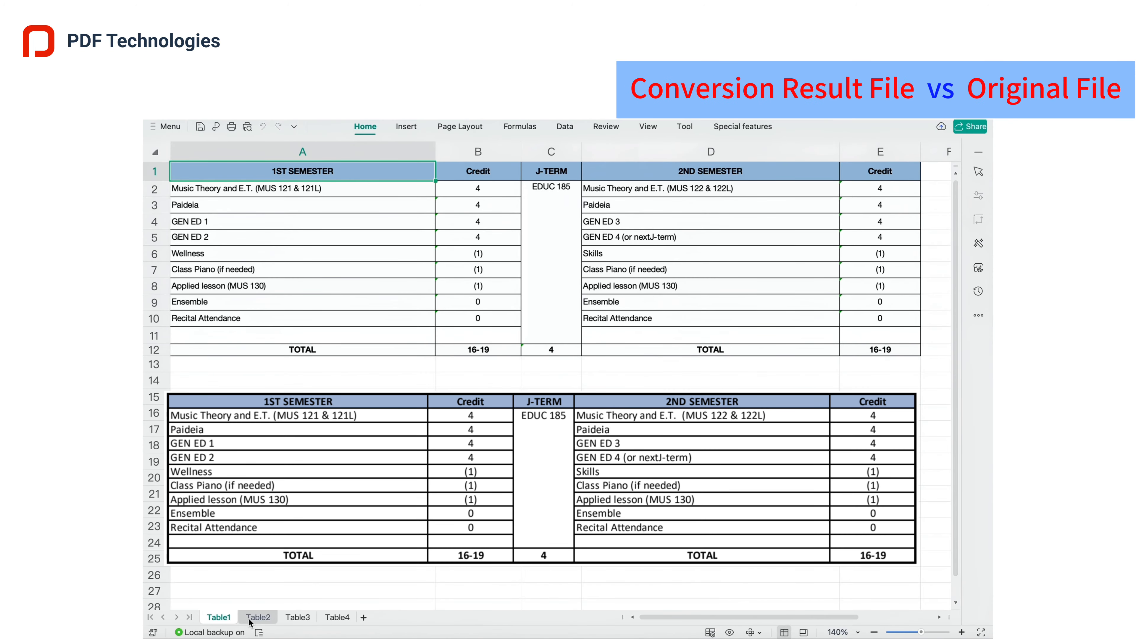
- Compare the converted tables on the Table2, Table3 and Table4 sheets with the original PDF tables
click(249, 620)
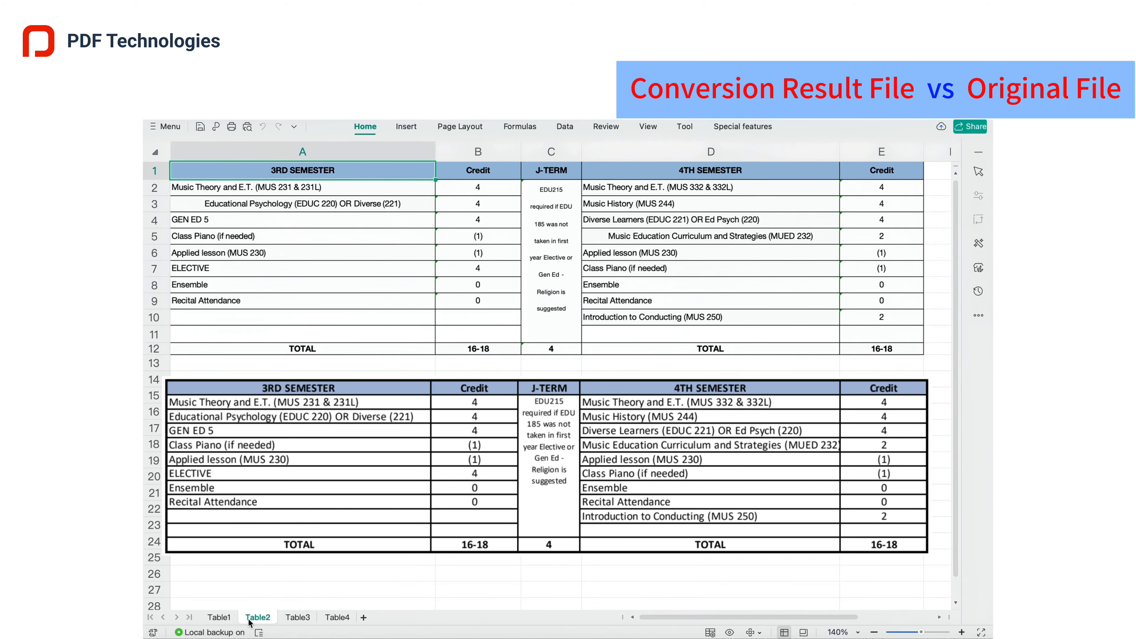
click(293, 619)
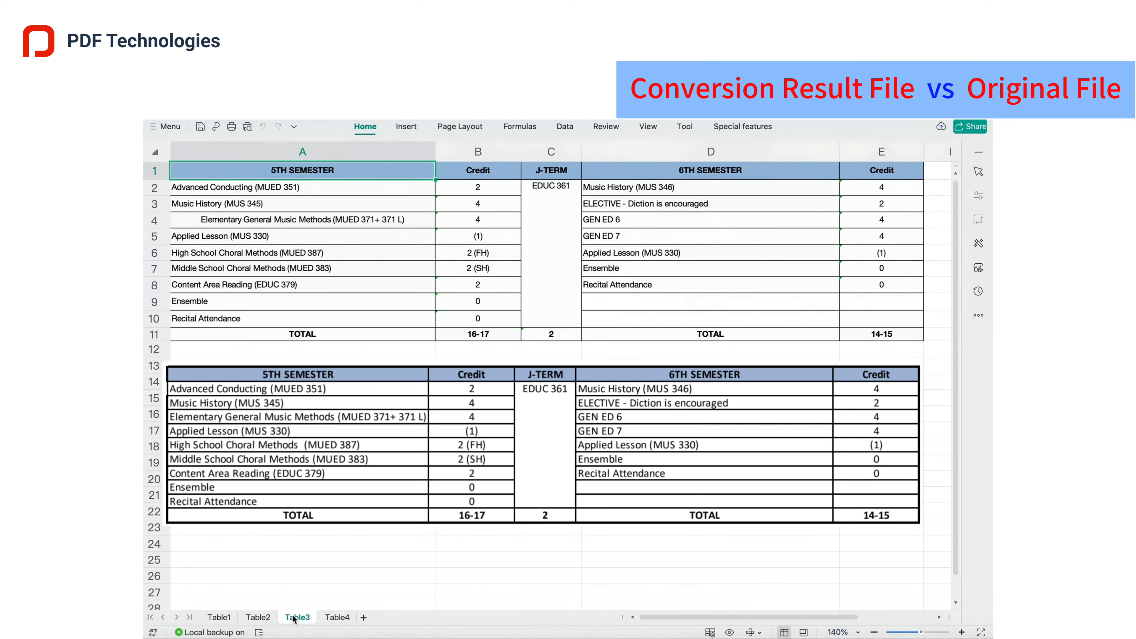
click(327, 618)
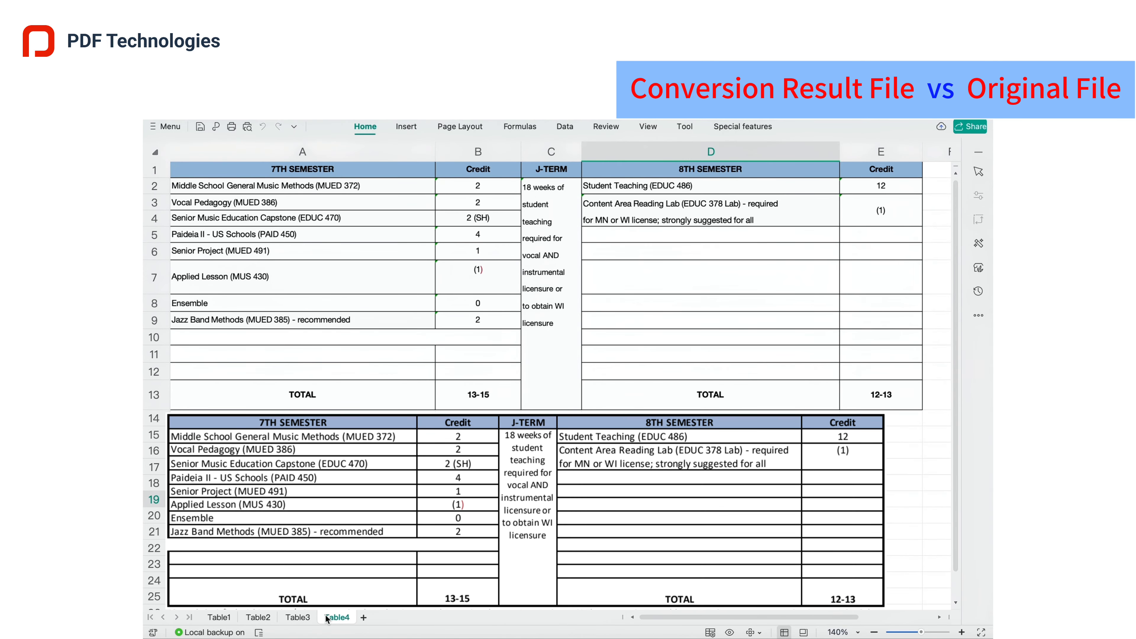